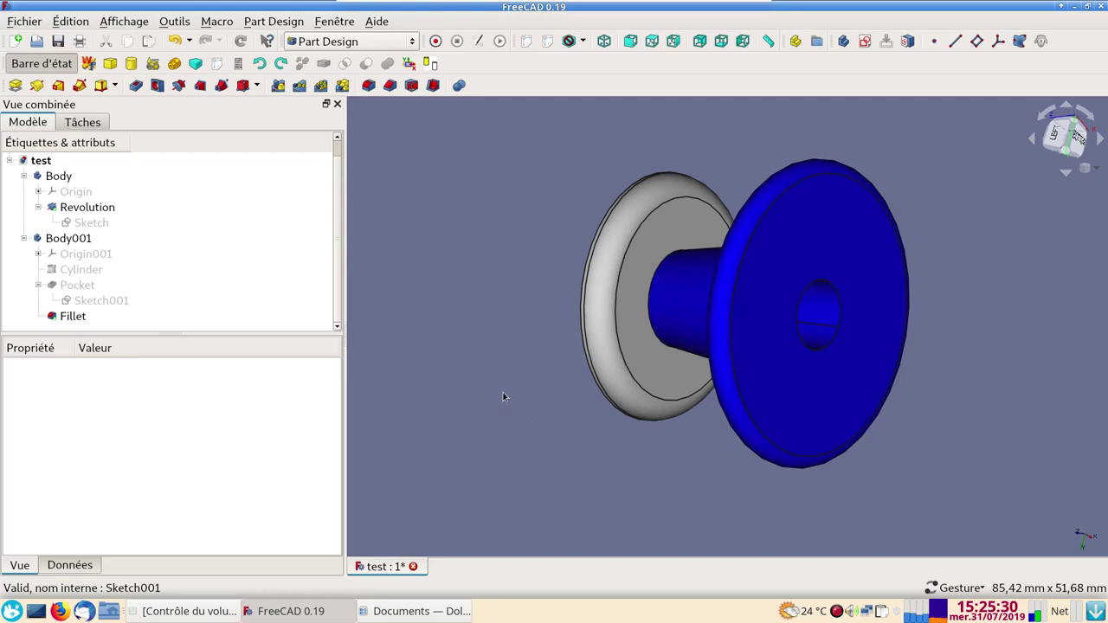
Orbit the spool to a side-on view and select the grey Fillet flange body
mouse_move(503, 392)
mouse_down()
mouse_move(569, 379)
mouse_move(522, 361)
mouse_up()
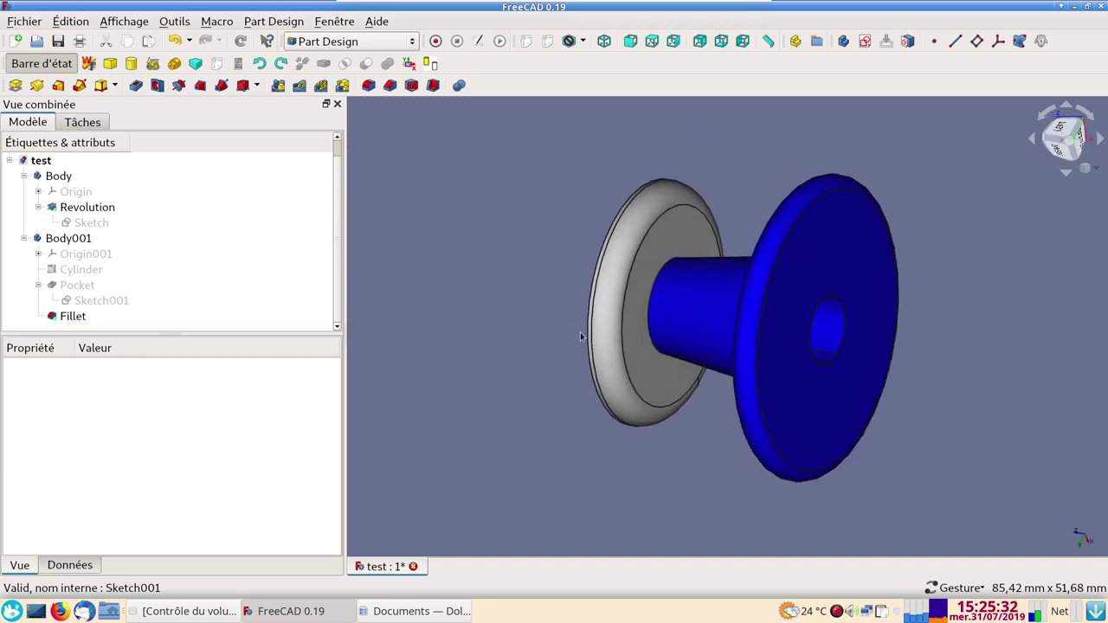
right_click(611, 330)
click(528, 369)
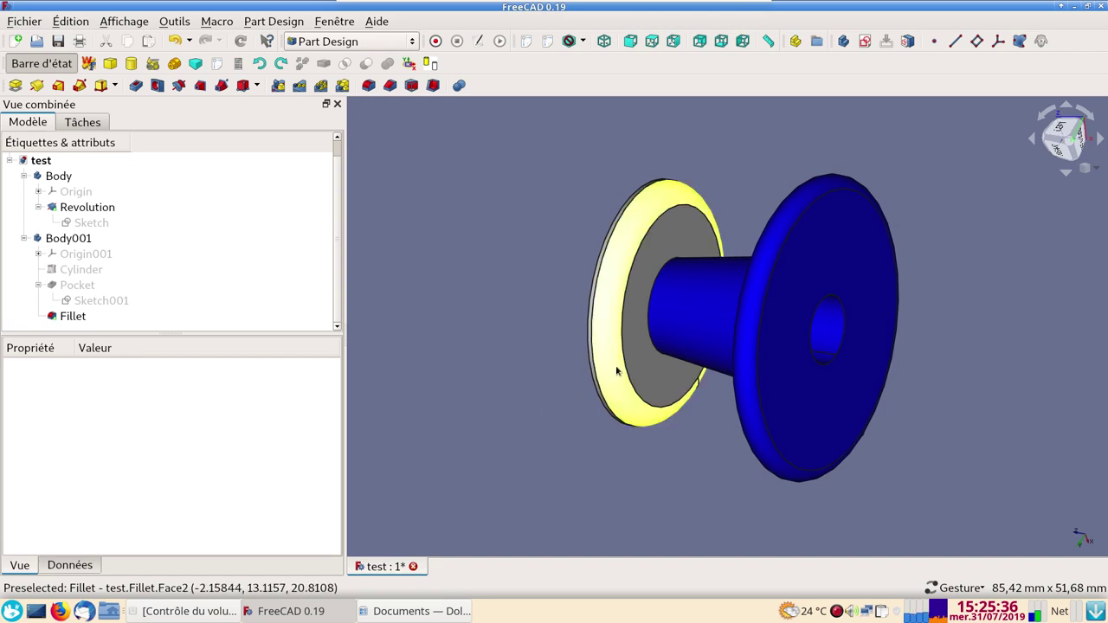
click(604, 385)
Give the Fillet flange an orange-red shape colour in its Display properties (Ctrl+D)
key(ctrl+d)
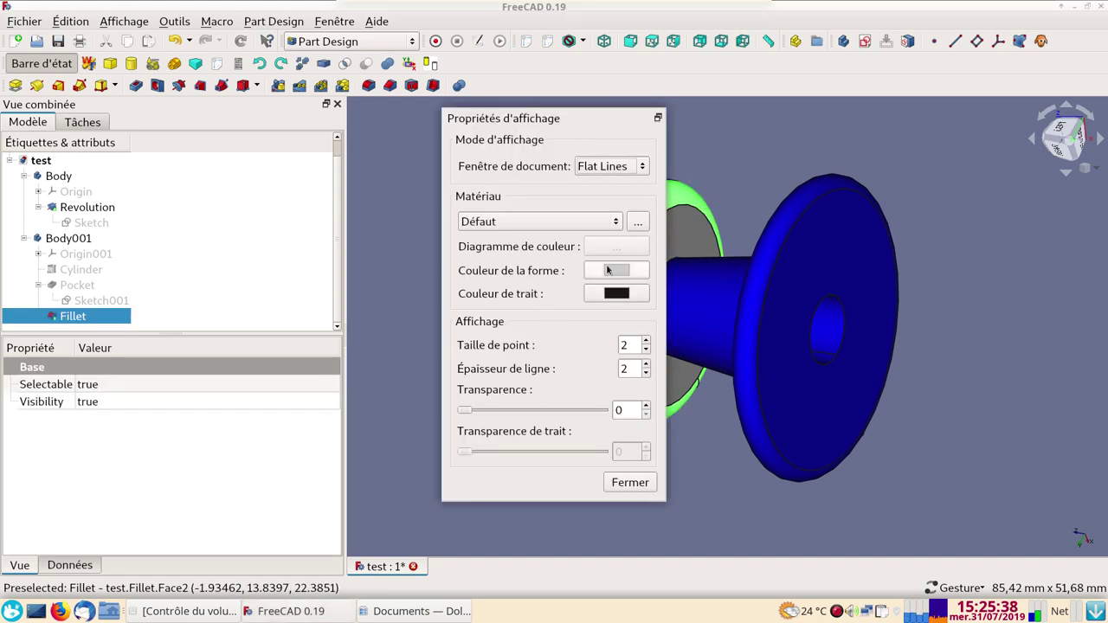
click(641, 268)
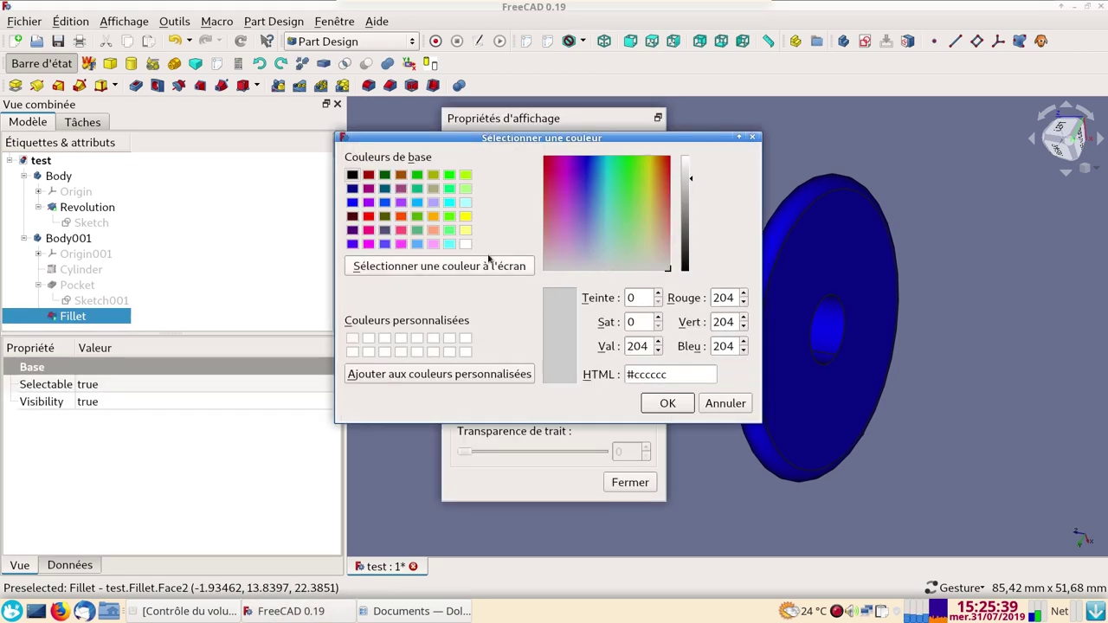
click(400, 216)
click(679, 403)
click(638, 482)
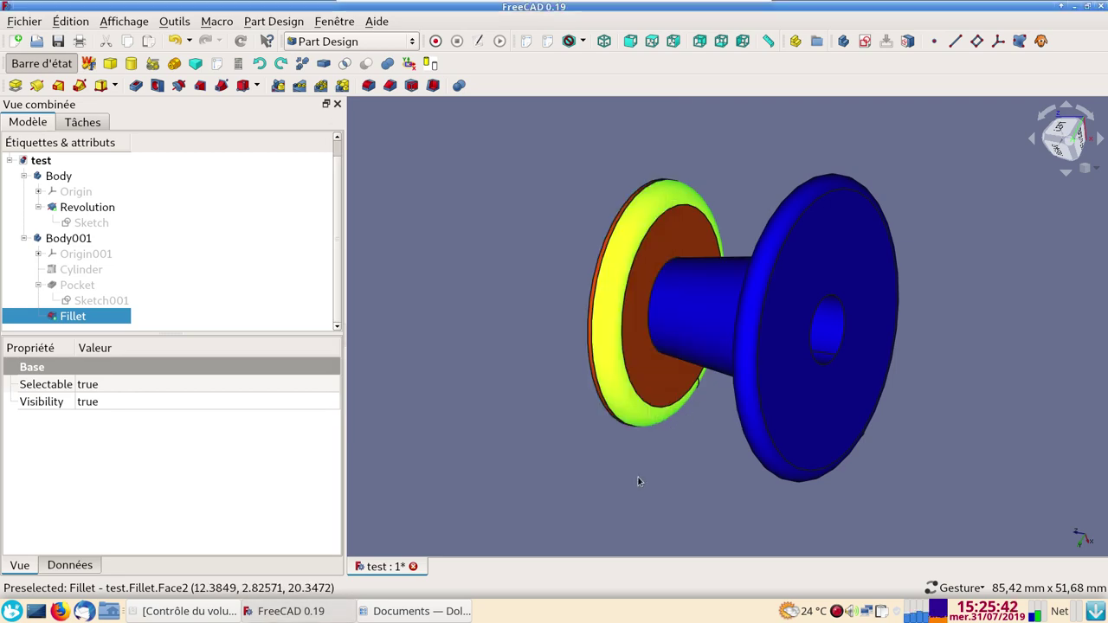
click(638, 482)
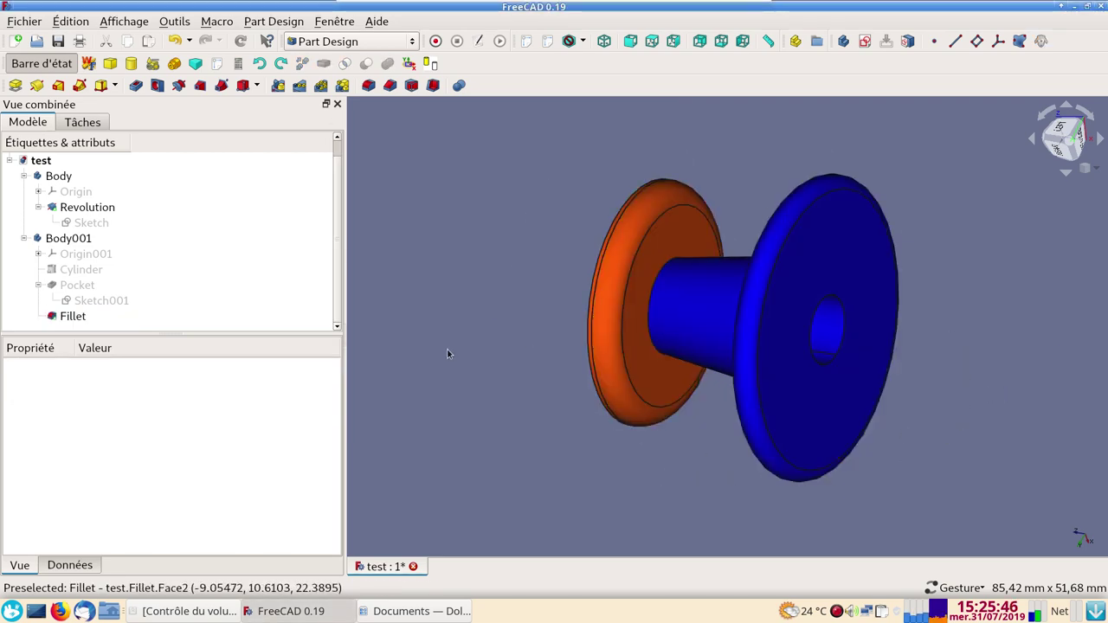
drag(500, 357, 514, 373)
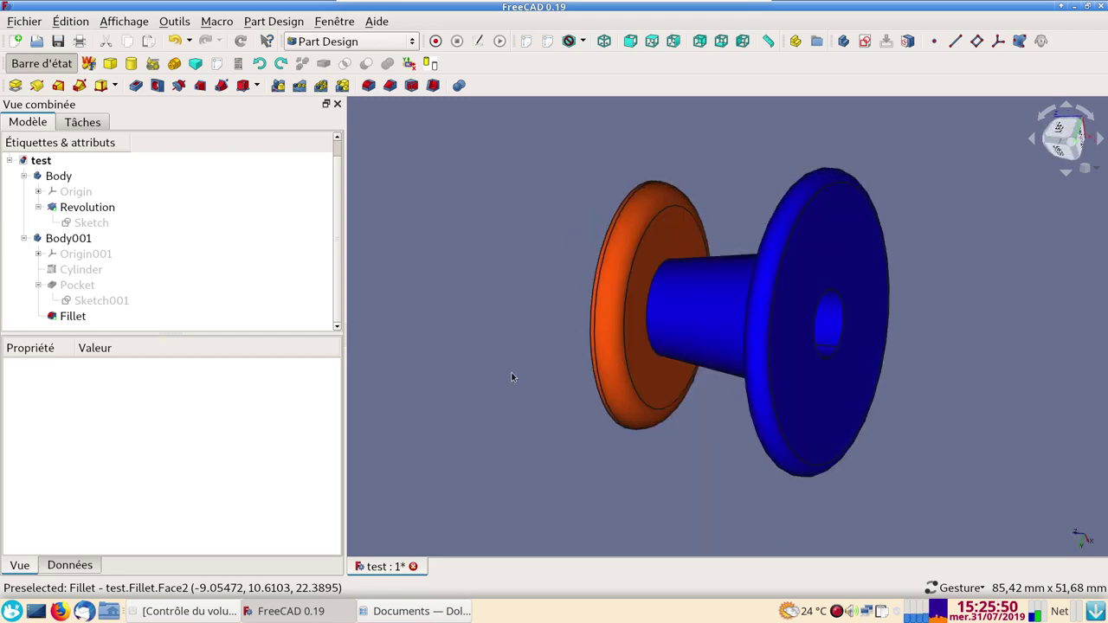
mouse_move(547, 292)
mouse_down()
mouse_move(758, 506)
mouse_move(741, 478)
mouse_up()
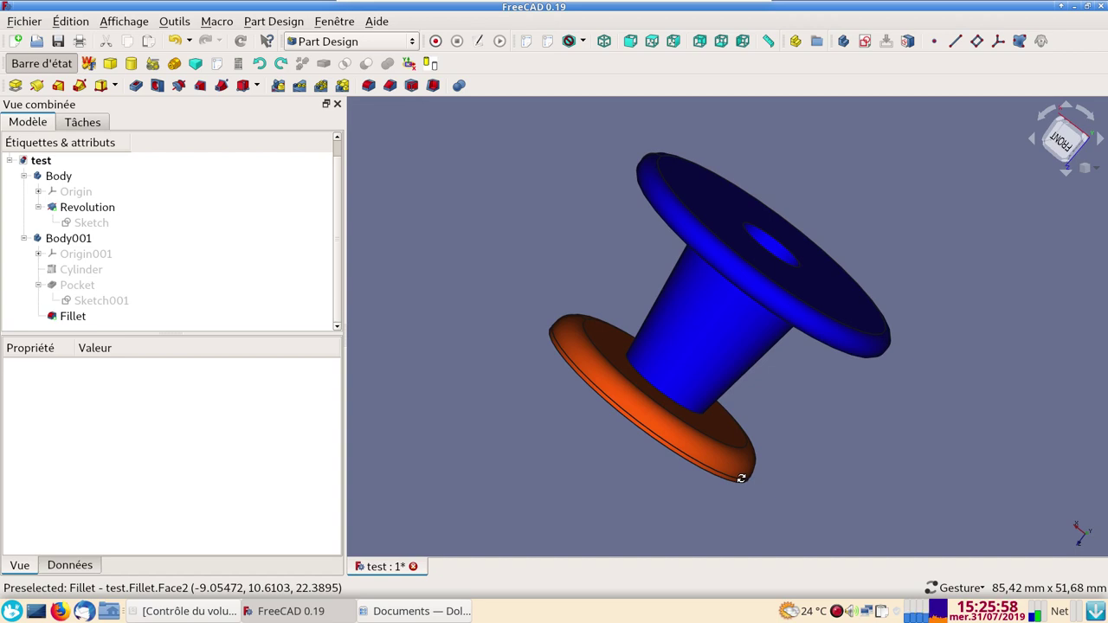
mouse_move(742, 478)
mouse_down()
mouse_move(737, 460)
mouse_move(660, 463)
mouse_move(737, 482)
mouse_move(769, 466)
mouse_up()
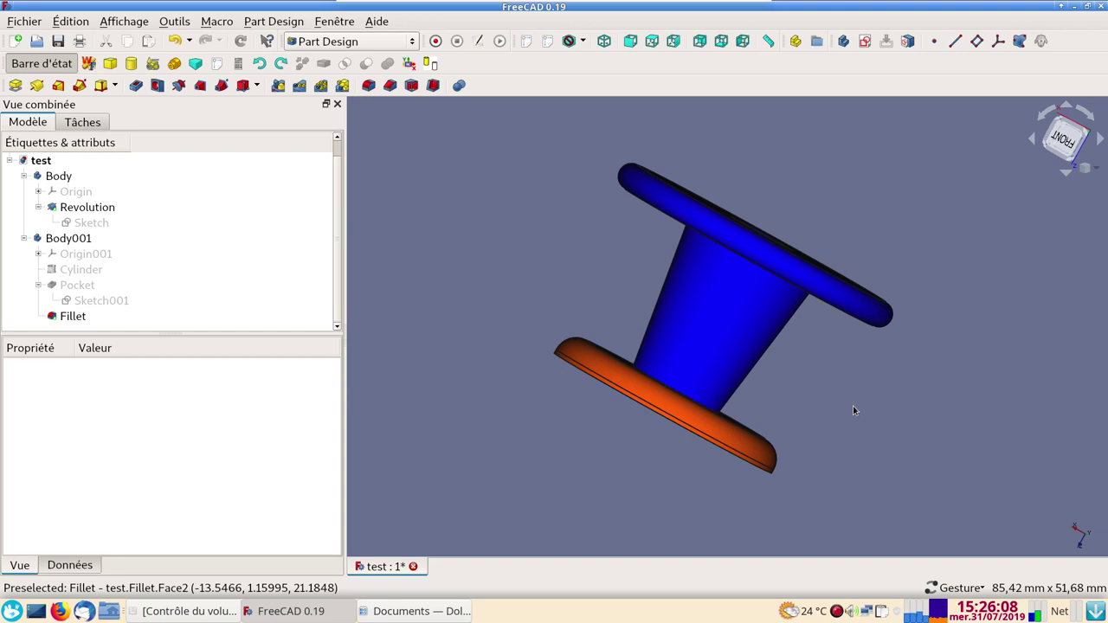
drag(850, 393, 796, 416)
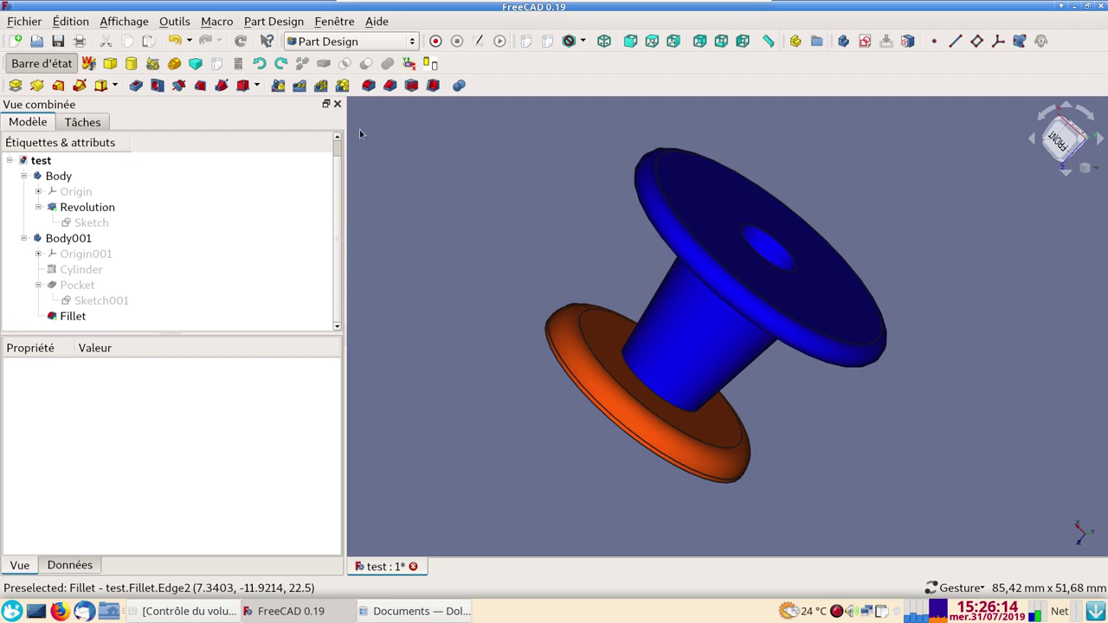
Choose TechDraw from the workbench dropdown in the toolbar
click(369, 43)
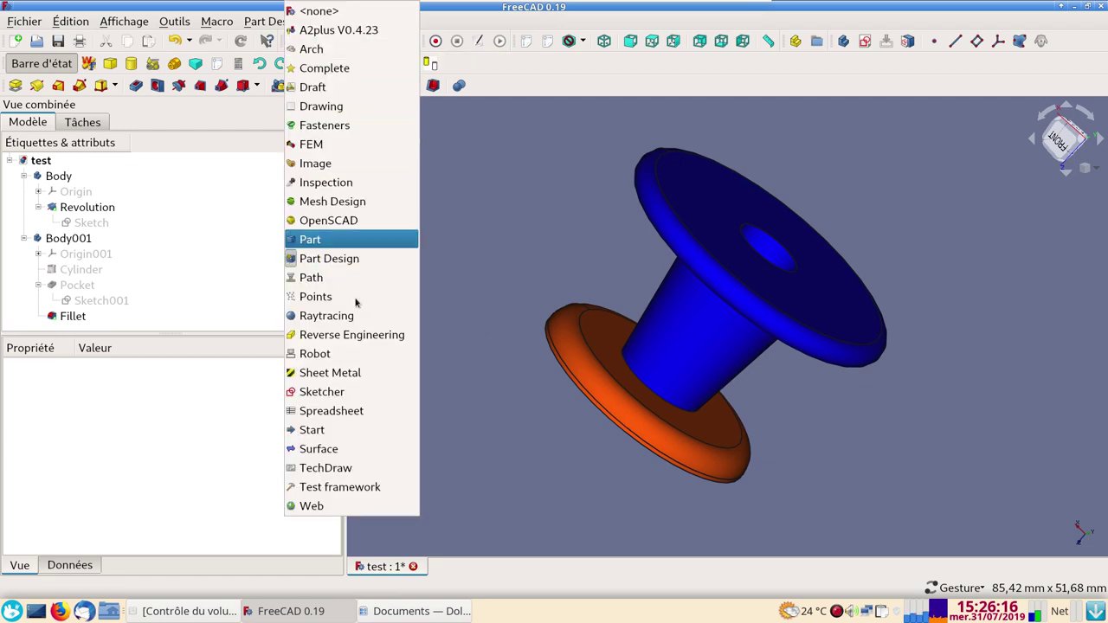
click(361, 469)
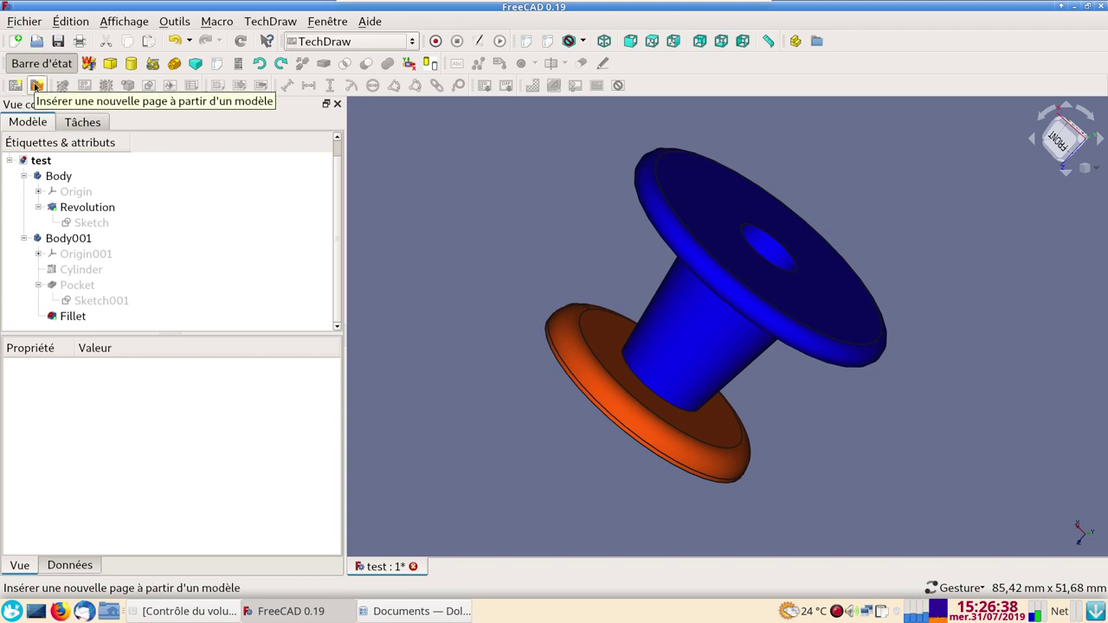
Insert a new drawing page using the A4_Landscape_blank.svg template
click(37, 85)
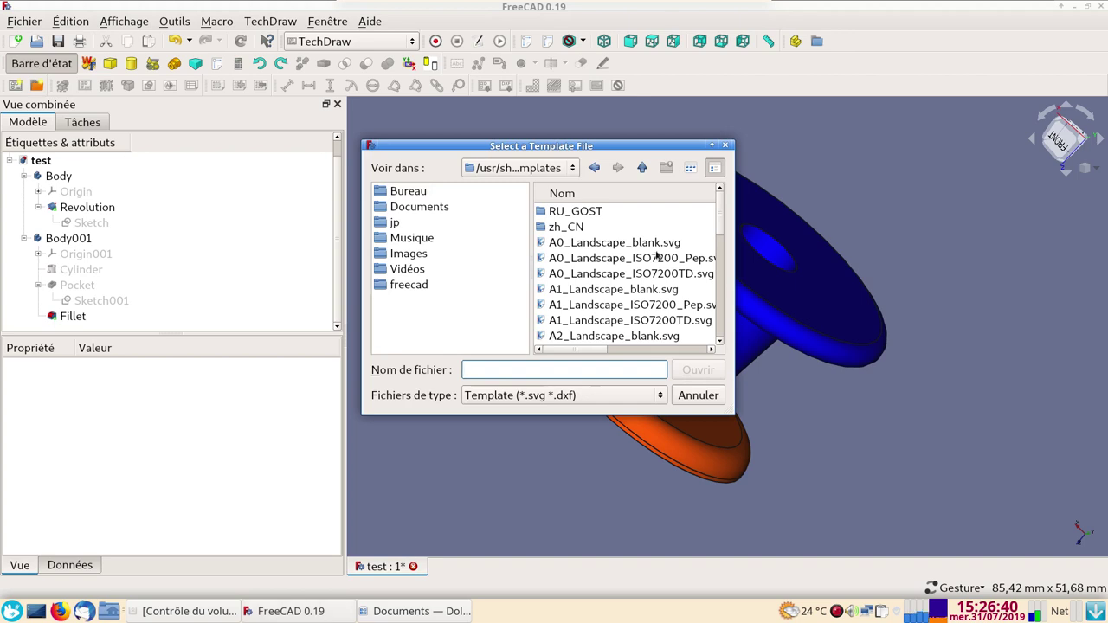
drag(721, 236, 732, 297)
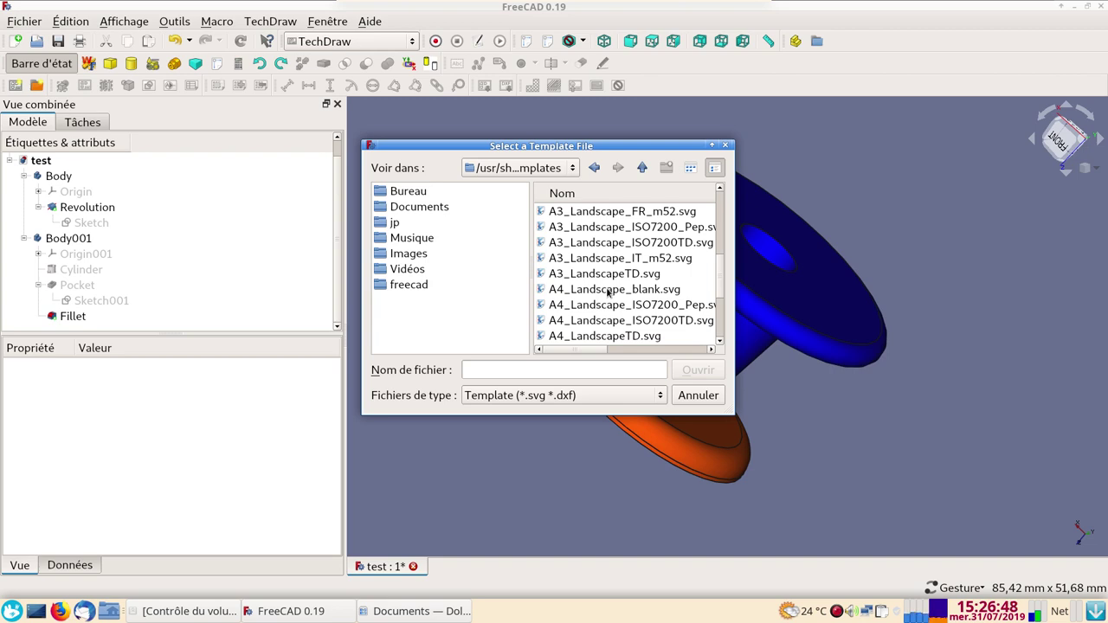
click(608, 291)
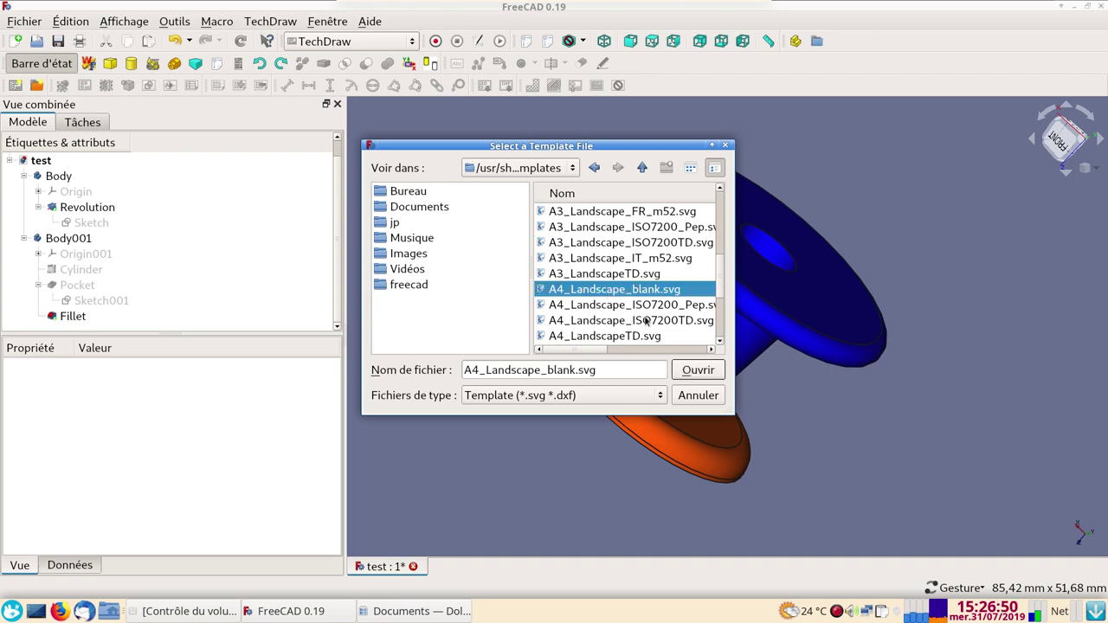
click(689, 370)
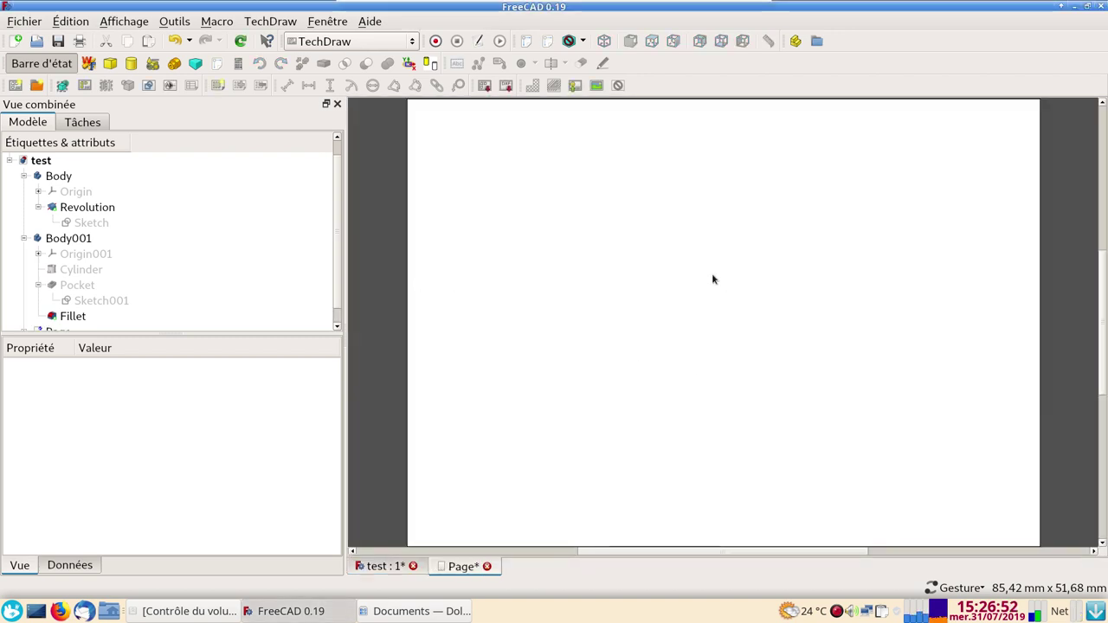
Select the Fillet and Revolution bodies, try a projection group, then cancel it
click(401, 567)
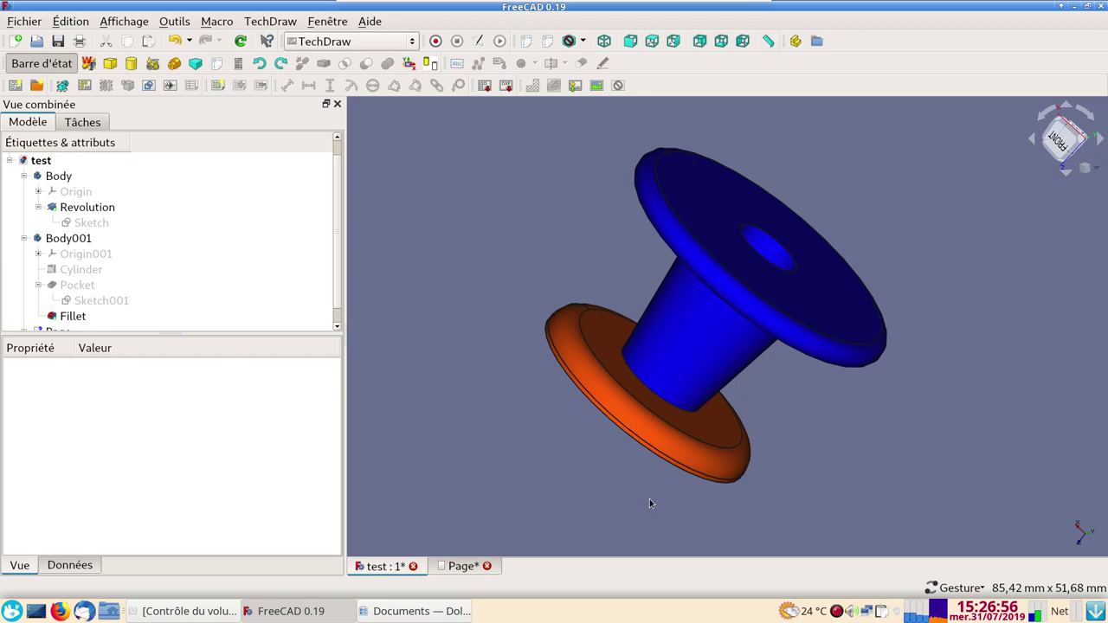
click(639, 433)
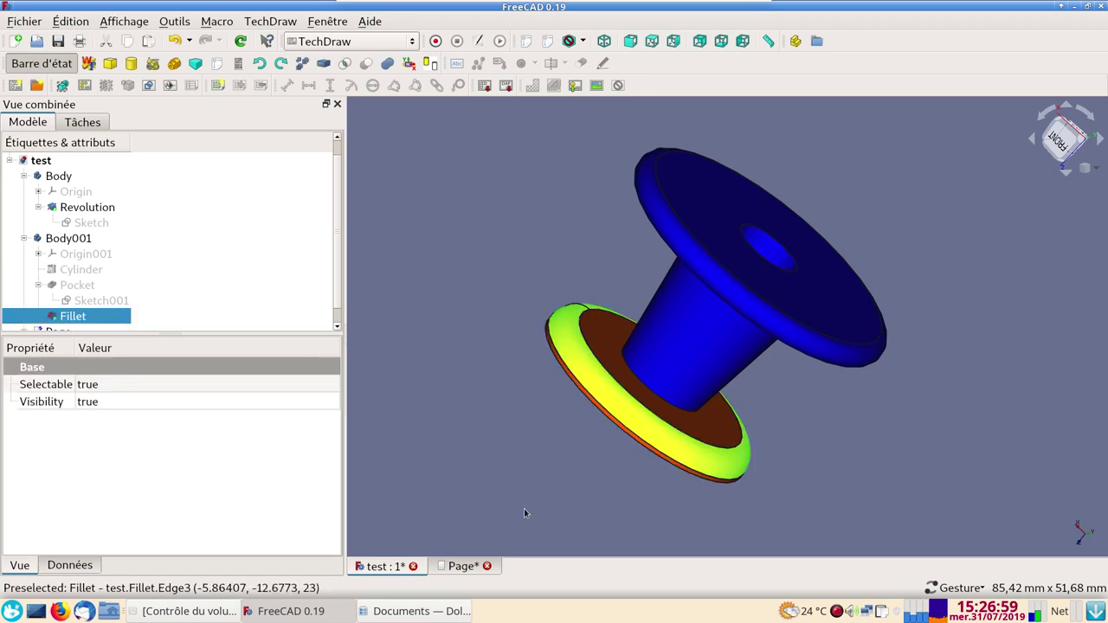
ctrl+click(664, 350)
click(462, 566)
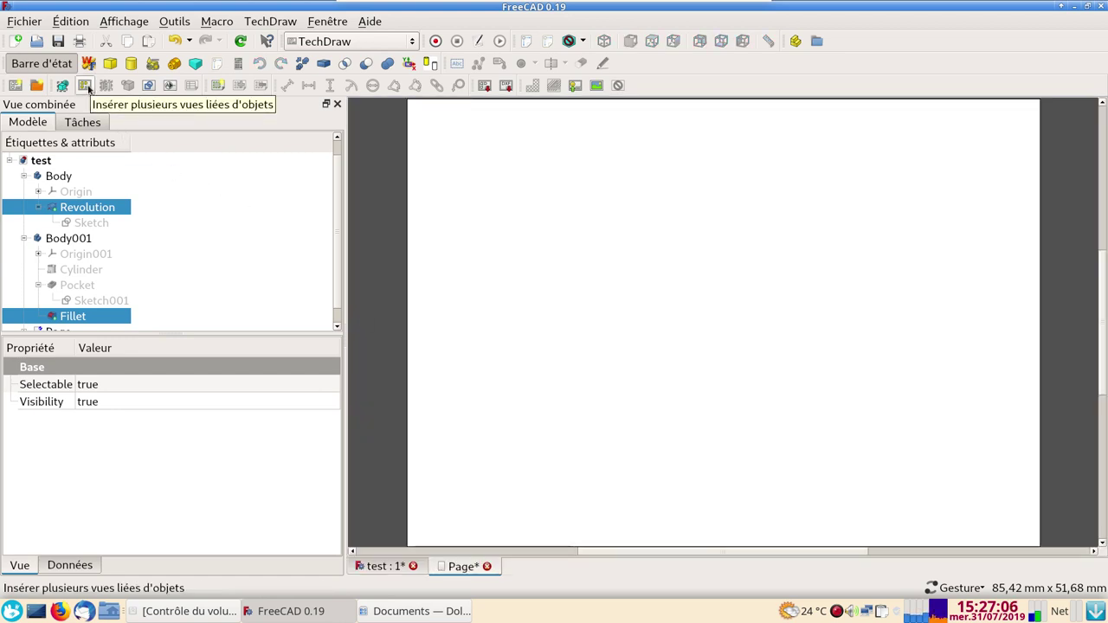
click(84, 85)
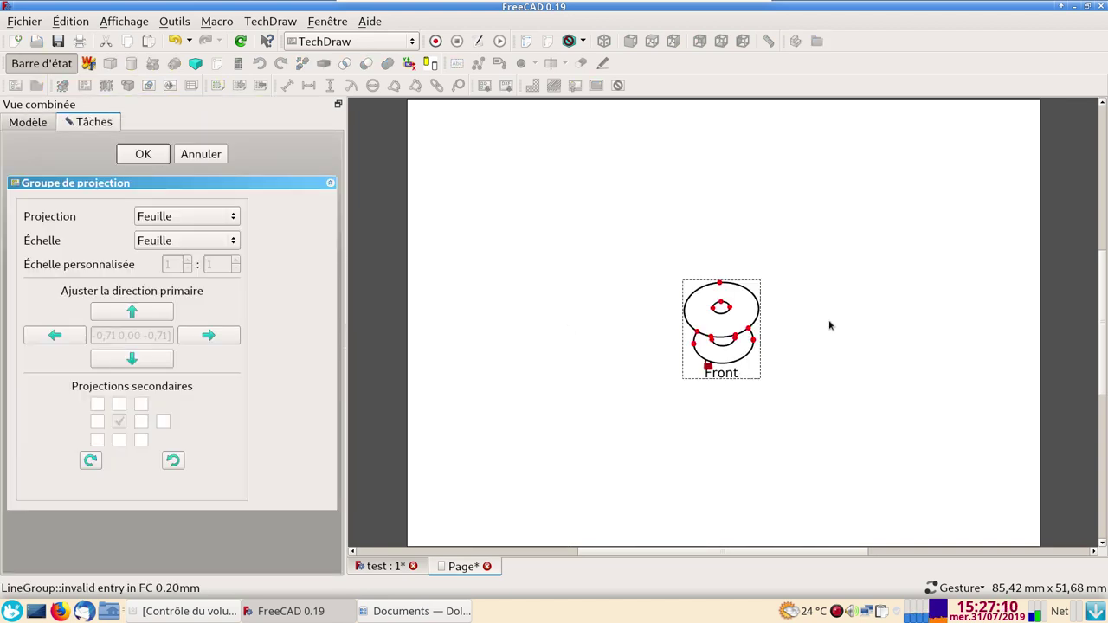
click(201, 154)
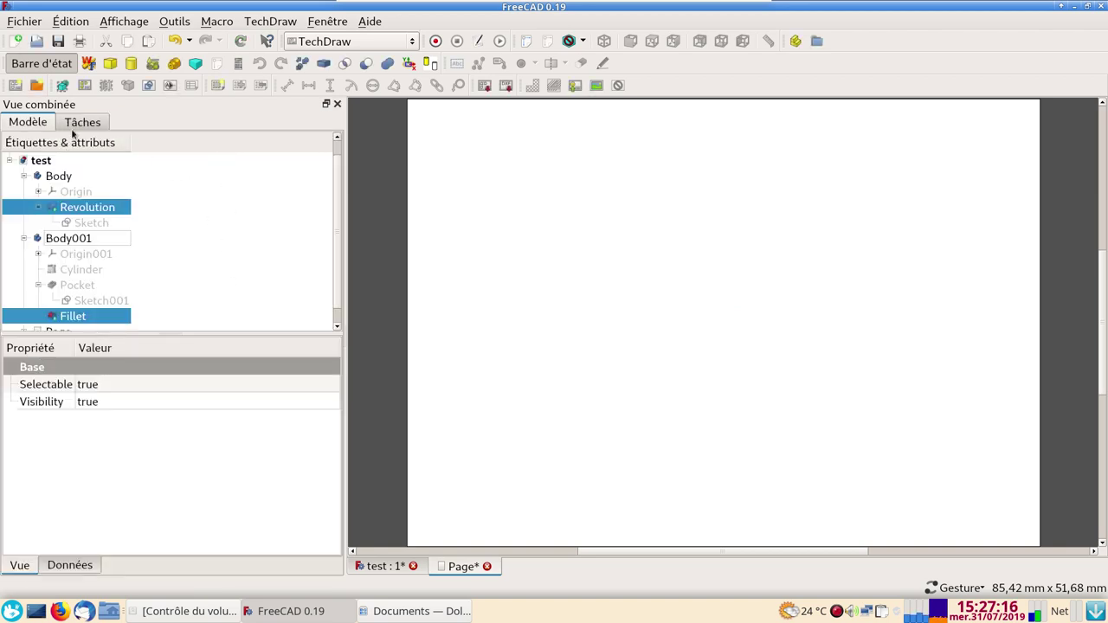
Reselect the Fillet body and the big blue Revolution flange, then return to the drawing page
click(386, 567)
click(505, 503)
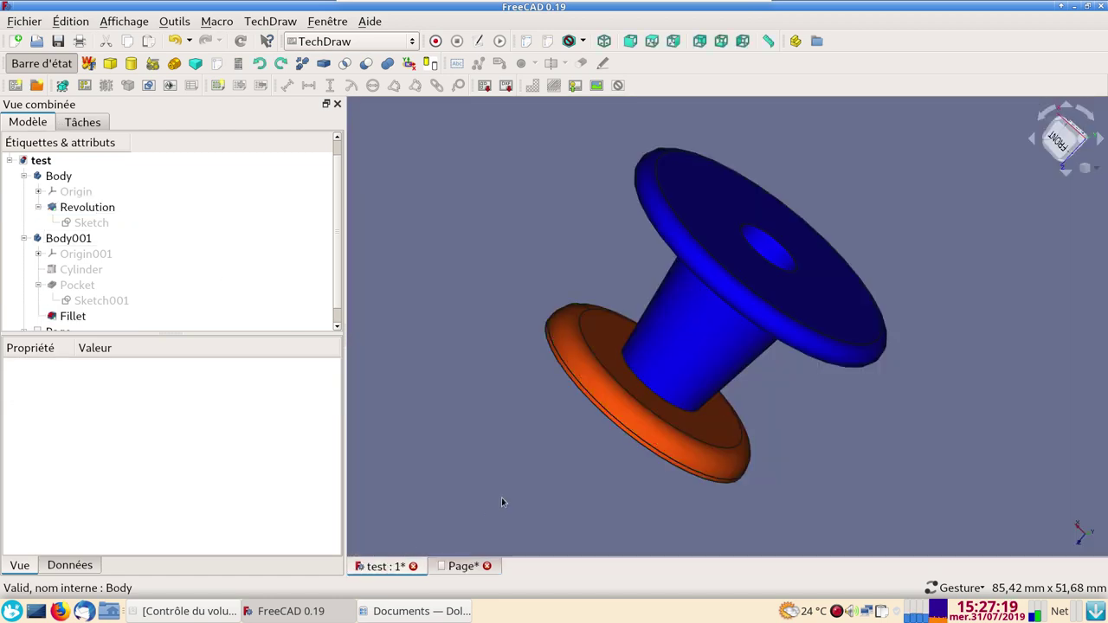
click(643, 395)
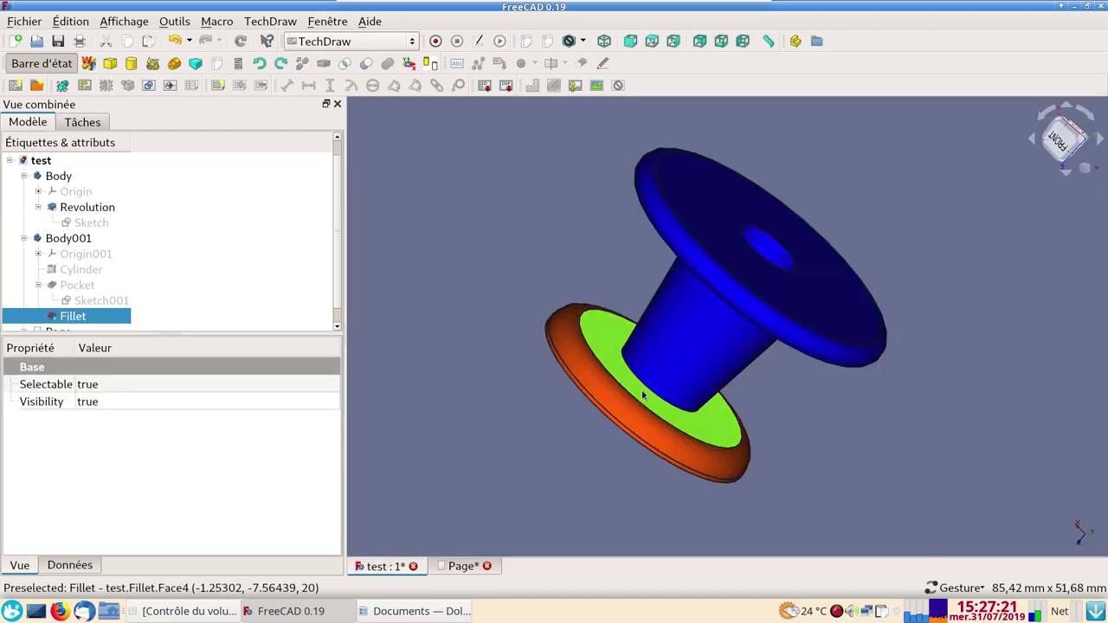
ctrl+click(850, 312)
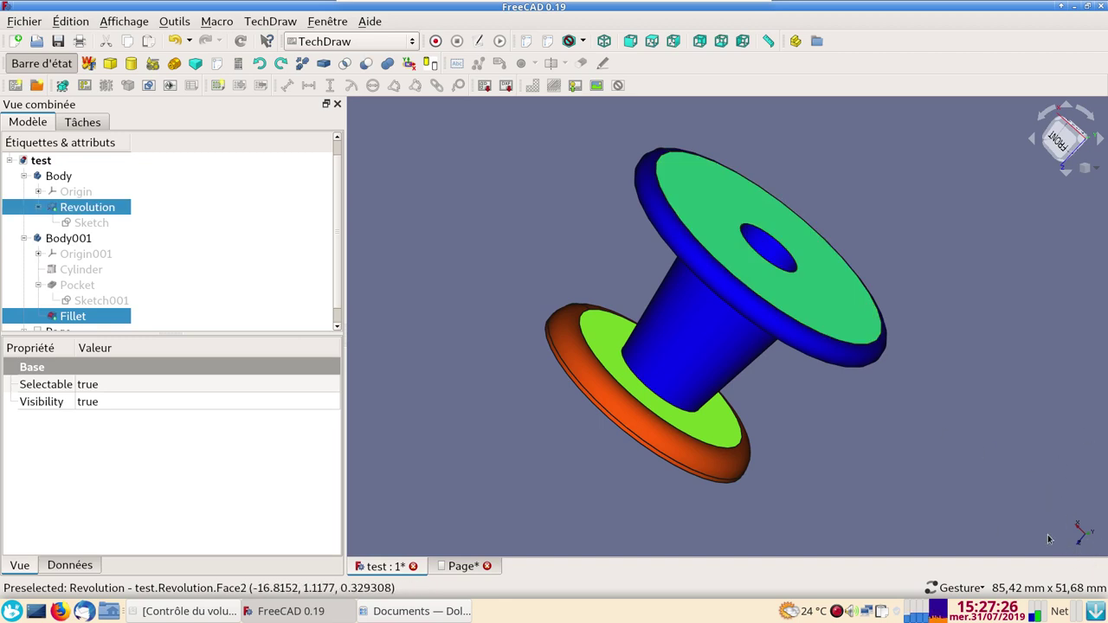
click(442, 567)
Insert a projection group with Front, Bottom and FrontBottomLeft isometric views
click(85, 86)
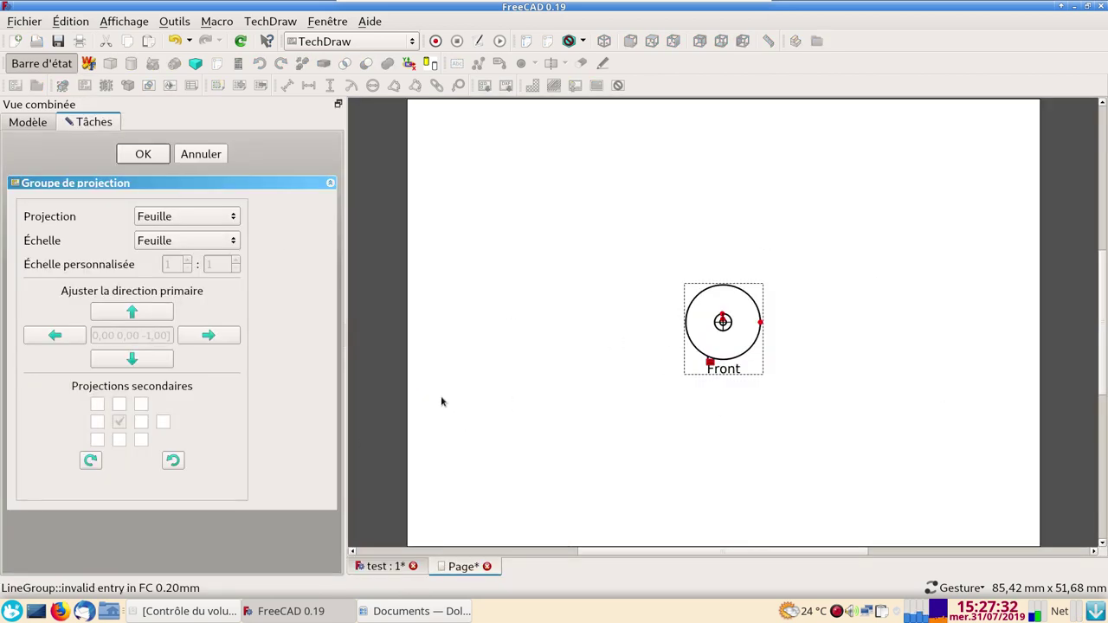
click(120, 404)
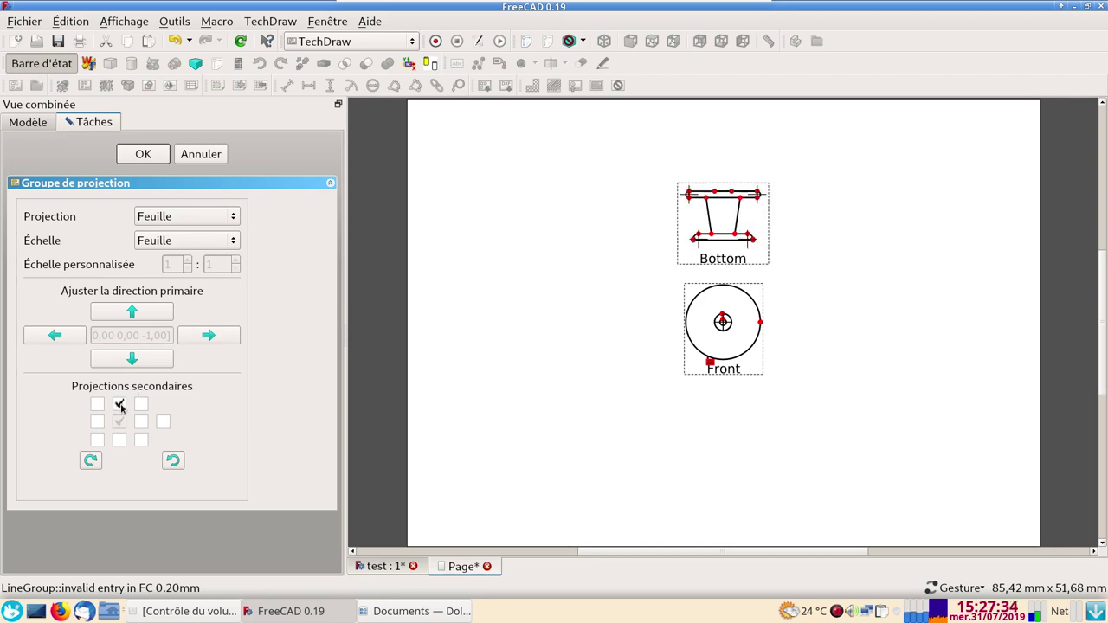
click(142, 405)
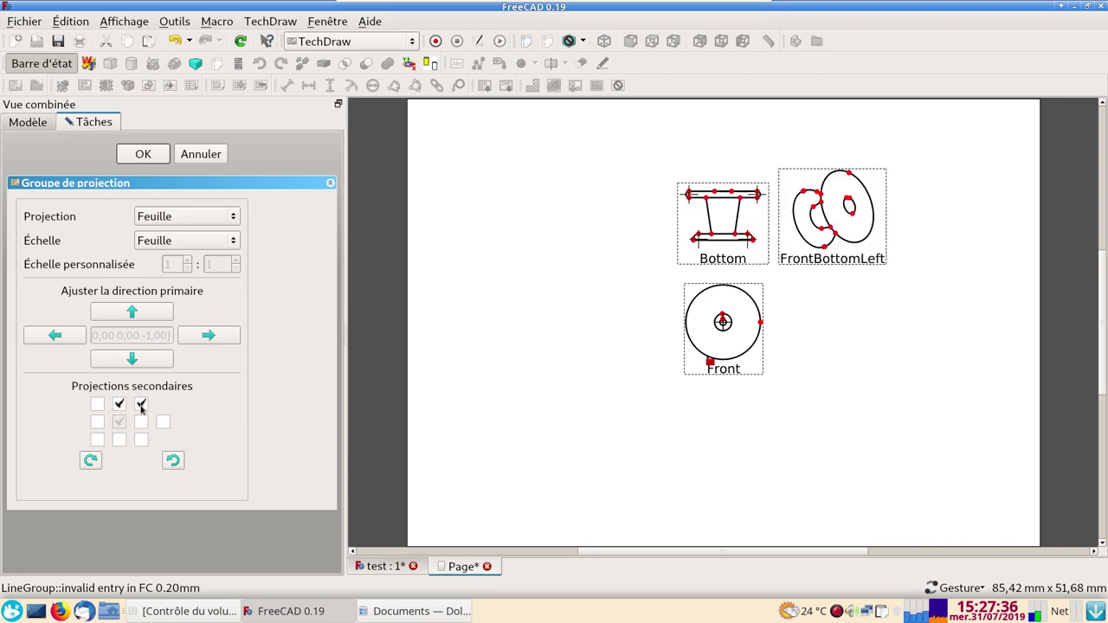
click(143, 154)
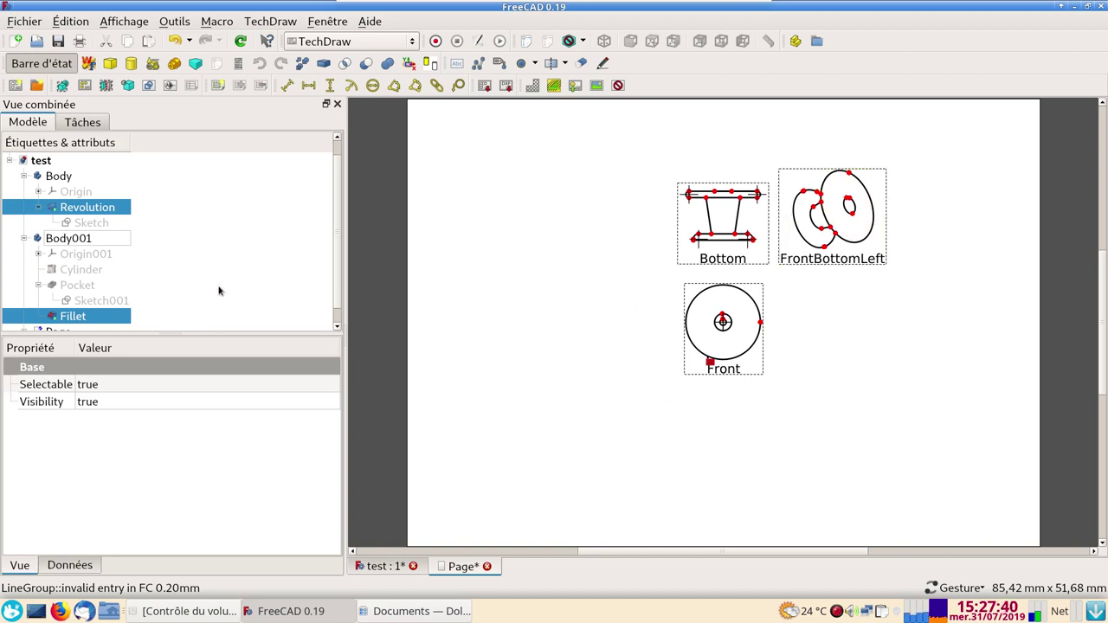
Select ProjGroup in the tree and change its Scale from 1,00 to 2
scroll(220, 274, down, 1)
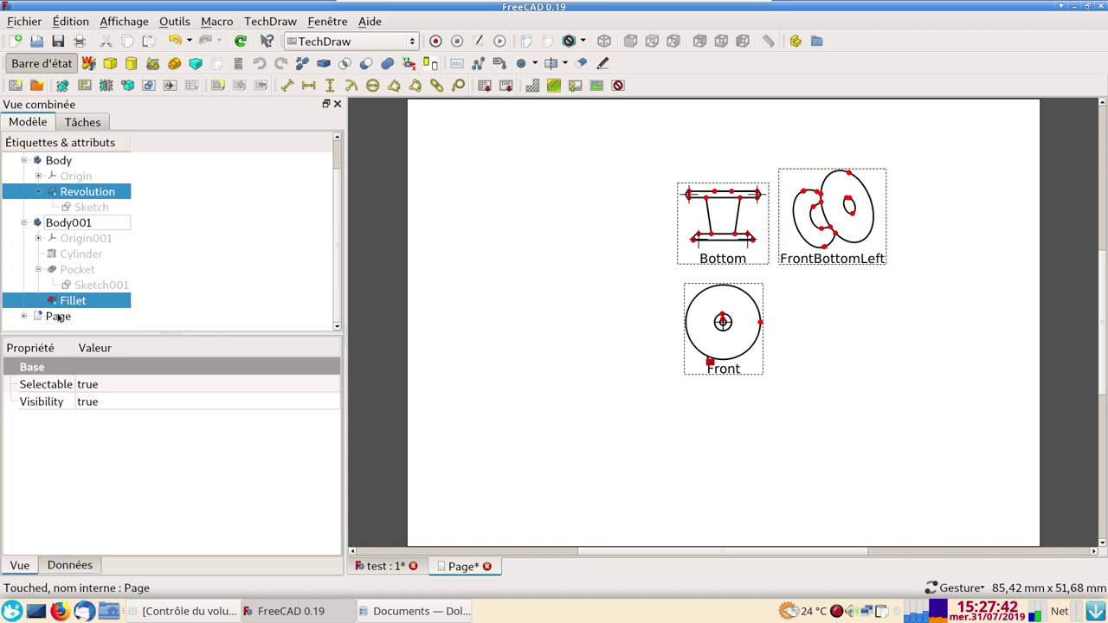
click(23, 316)
scroll(121, 295, down, 2)
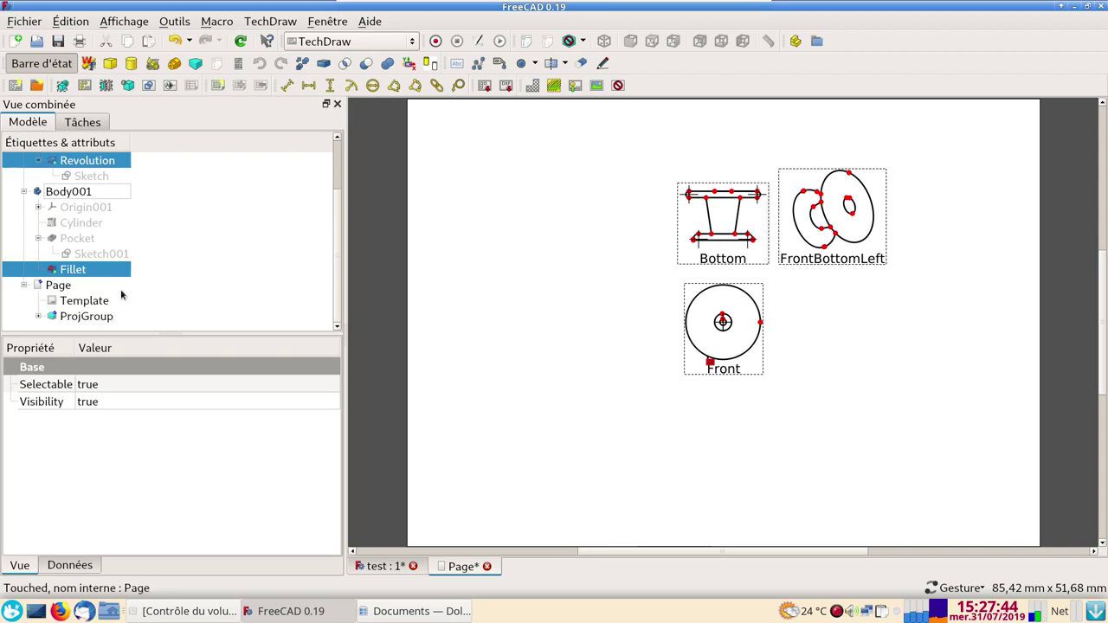
click(73, 318)
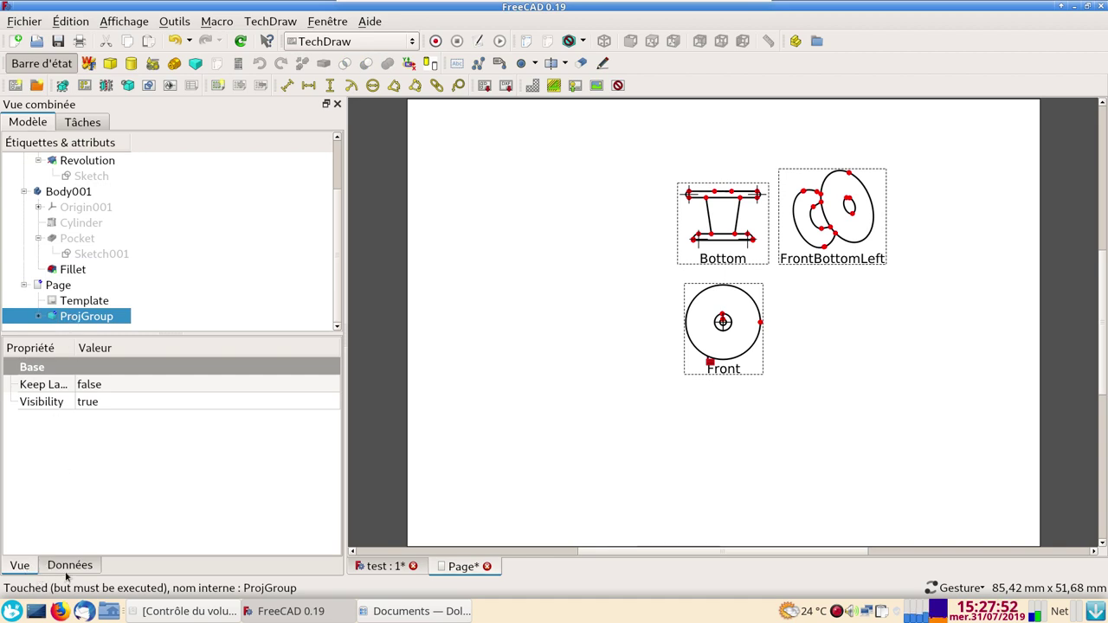
click(68, 565)
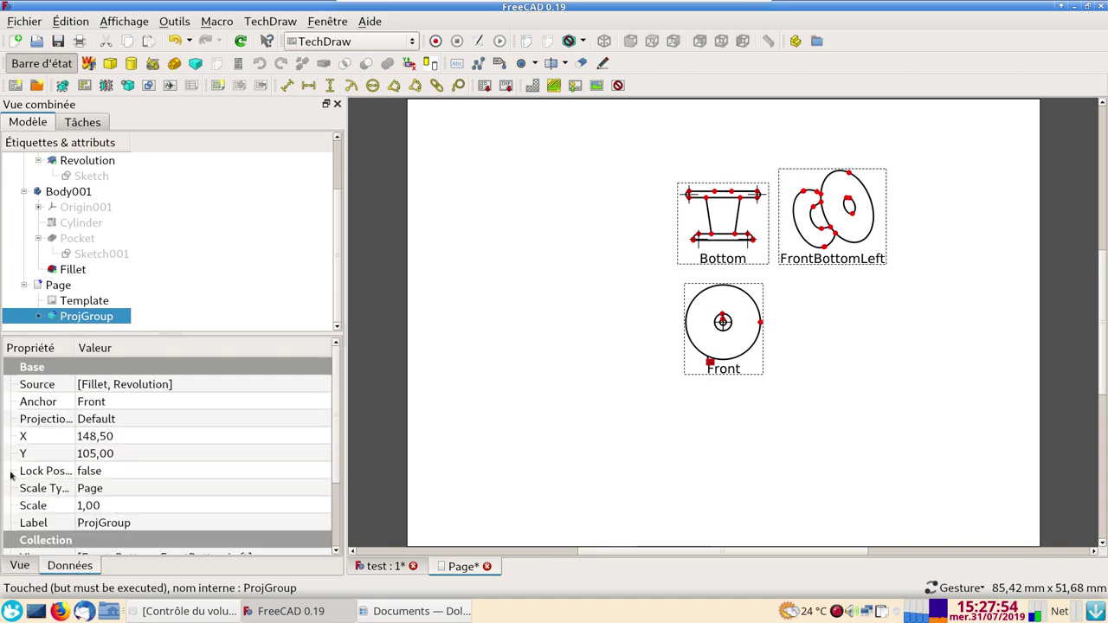
scroll(106, 468, down, 1)
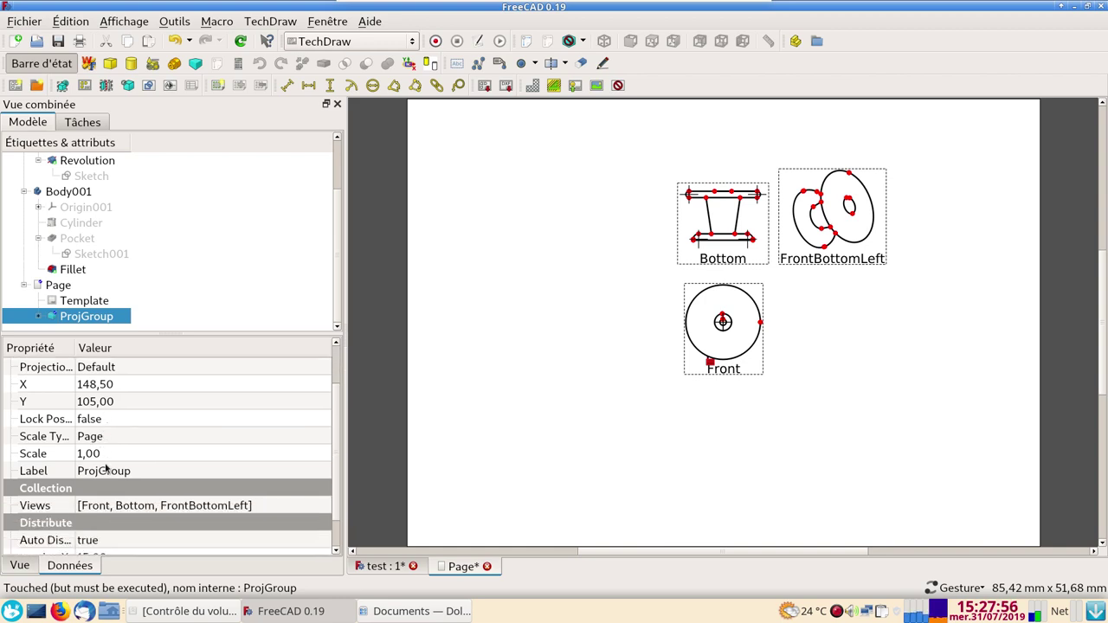
click(101, 453)
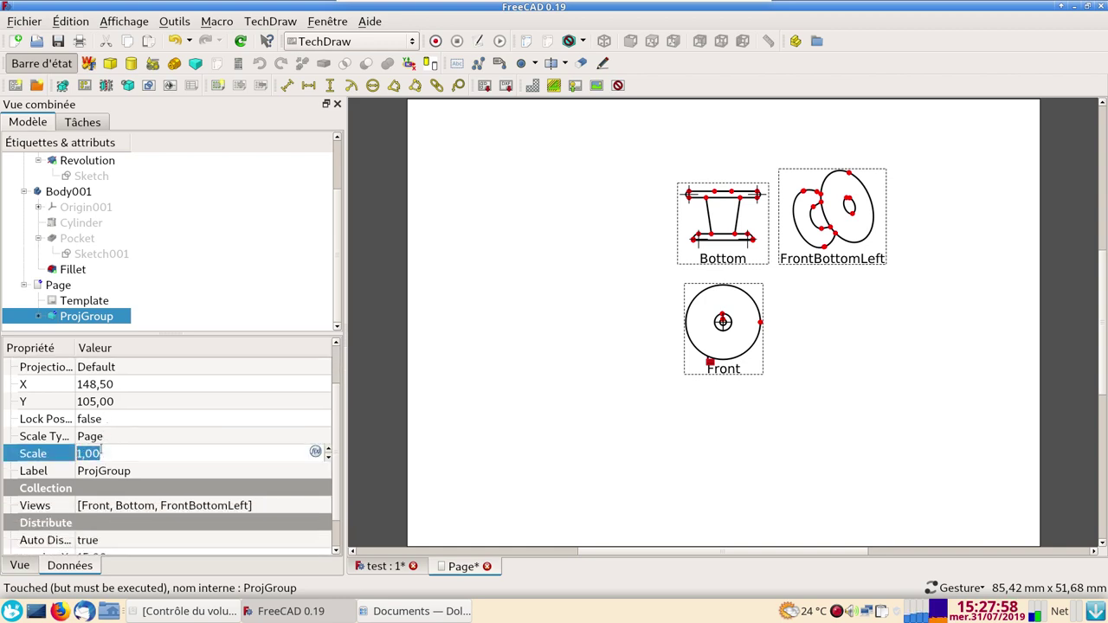
text(2)
key(Return)
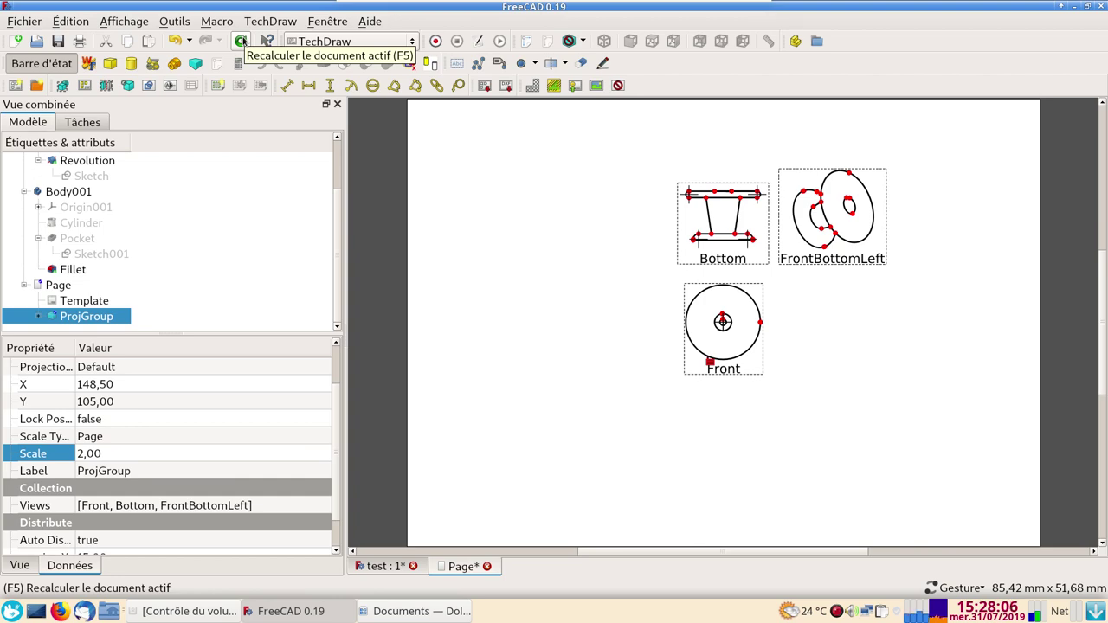
Recompute at double size and move the view group down and left on the page
click(241, 40)
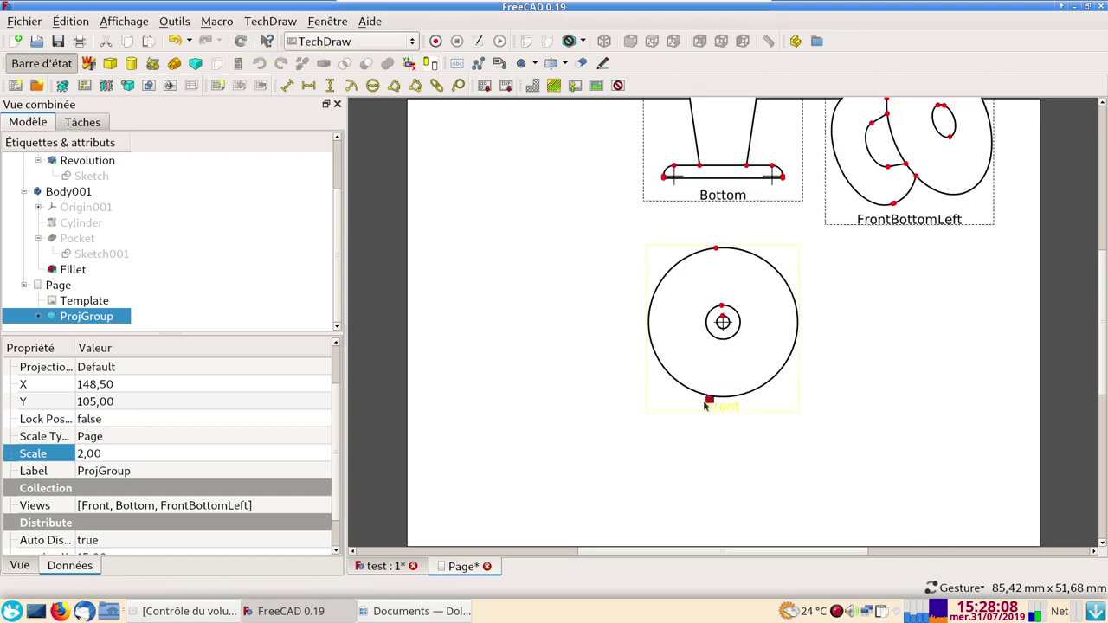
drag(706, 406, 615, 498)
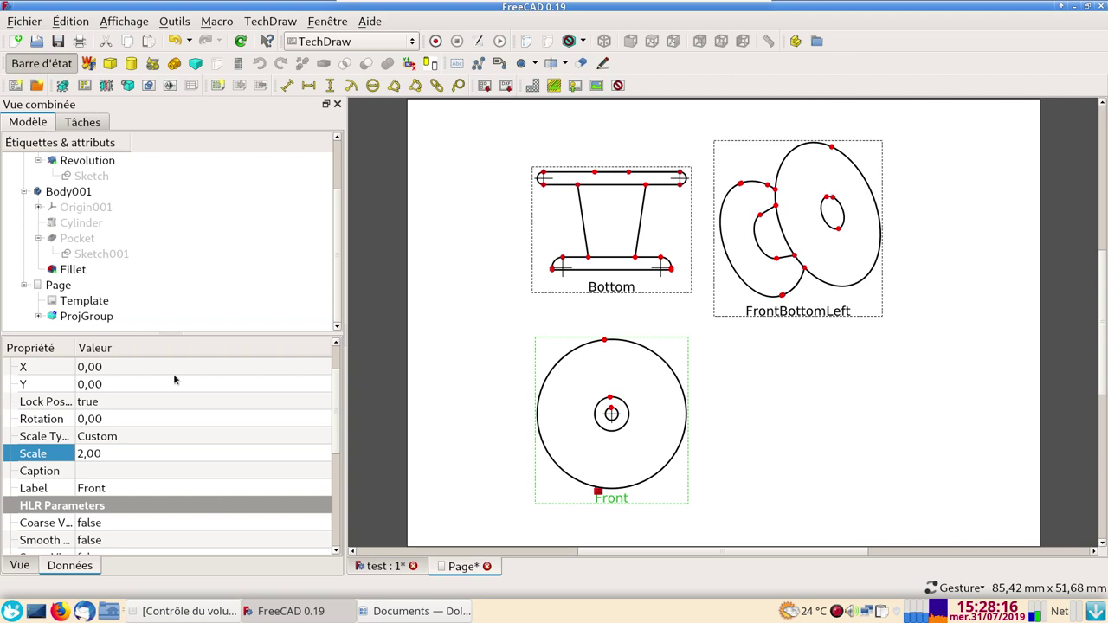
click(39, 317)
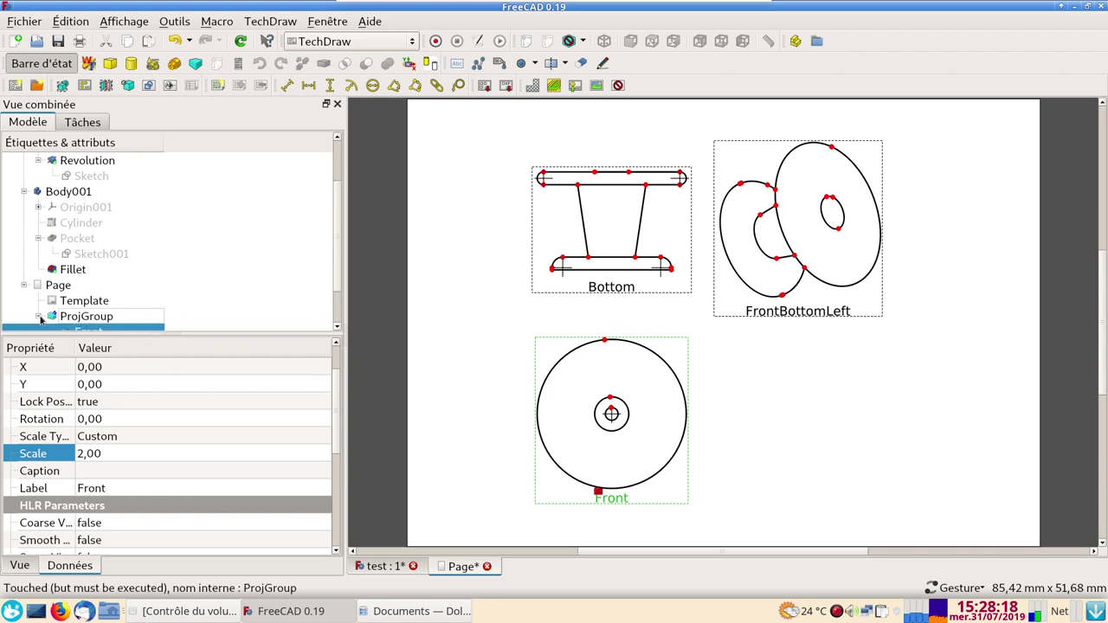
scroll(78, 299, down, 3)
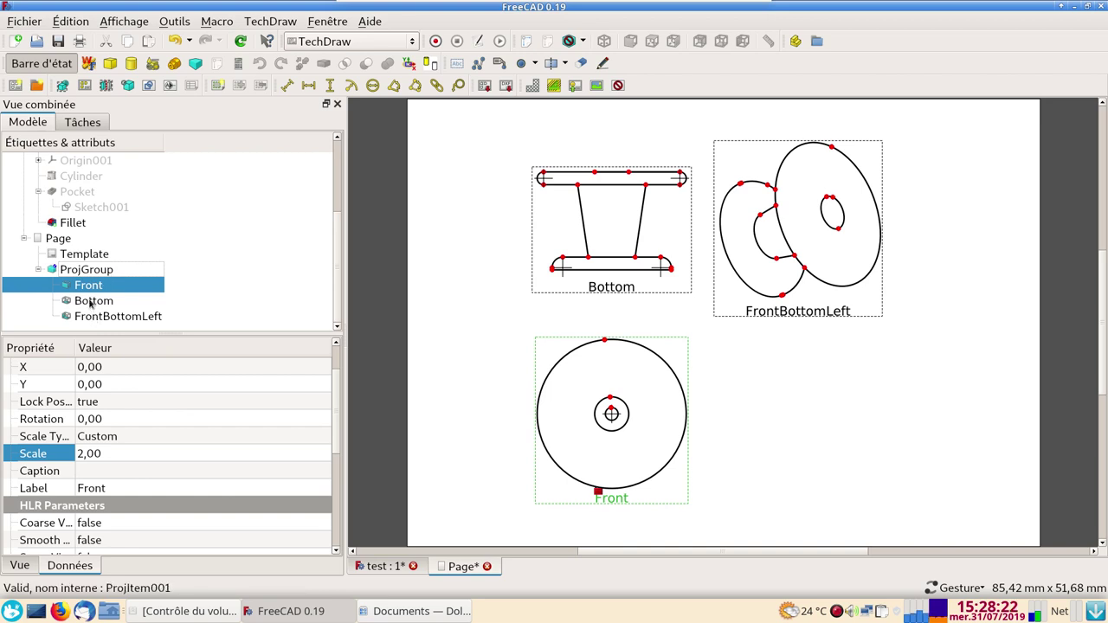
Set the Line Width of the Front, Bottom and FrontBottomLeft views to 0,20
ctrl+click(90, 301)
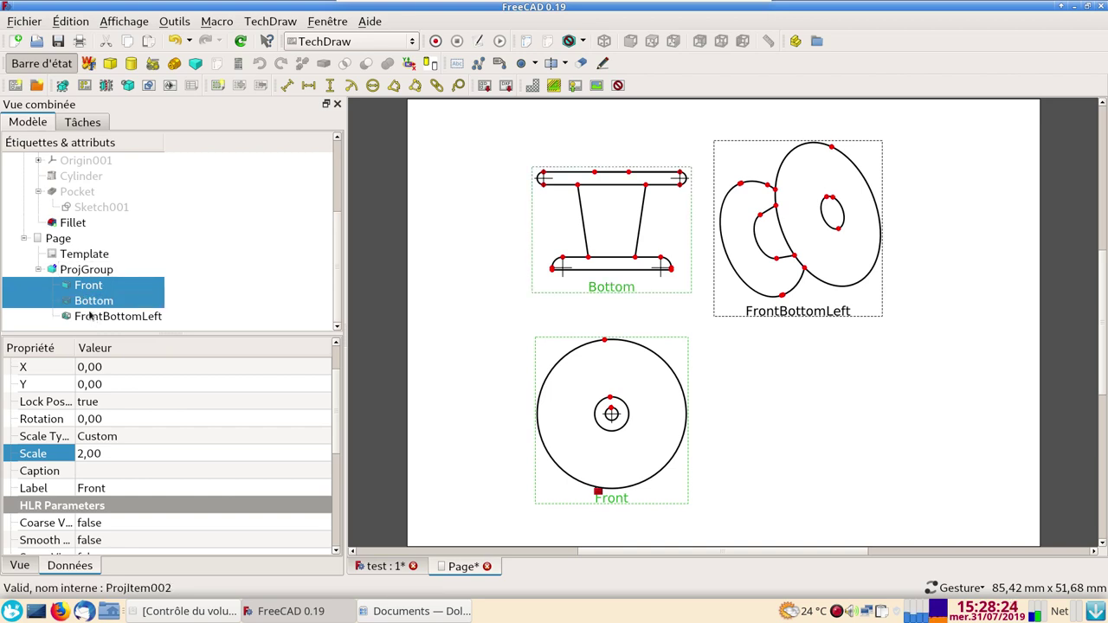
ctrl+click(92, 317)
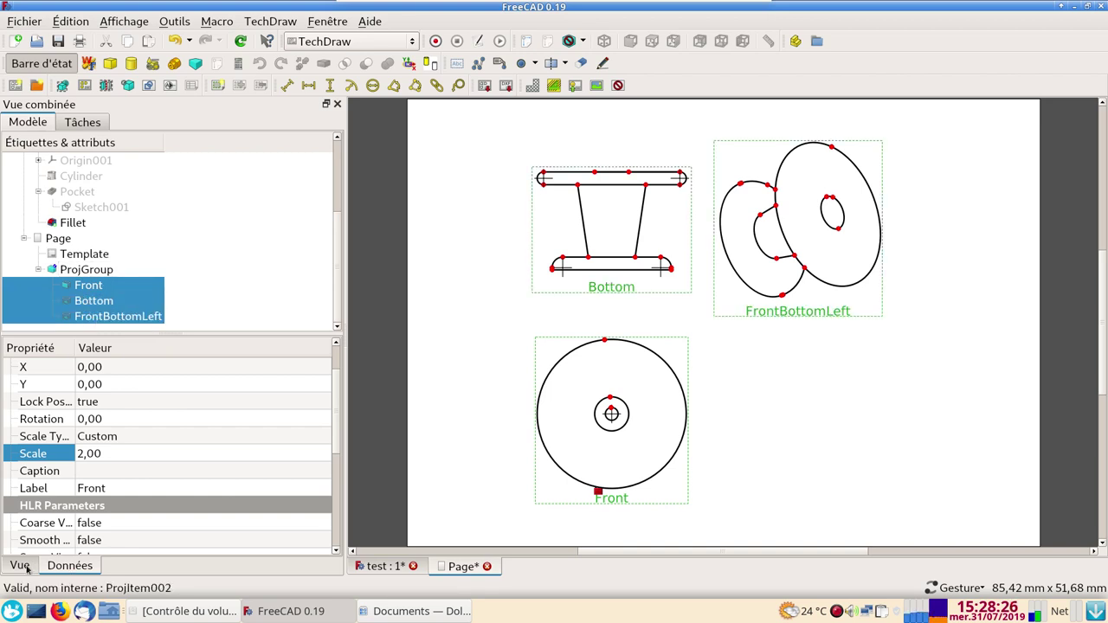
click(19, 565)
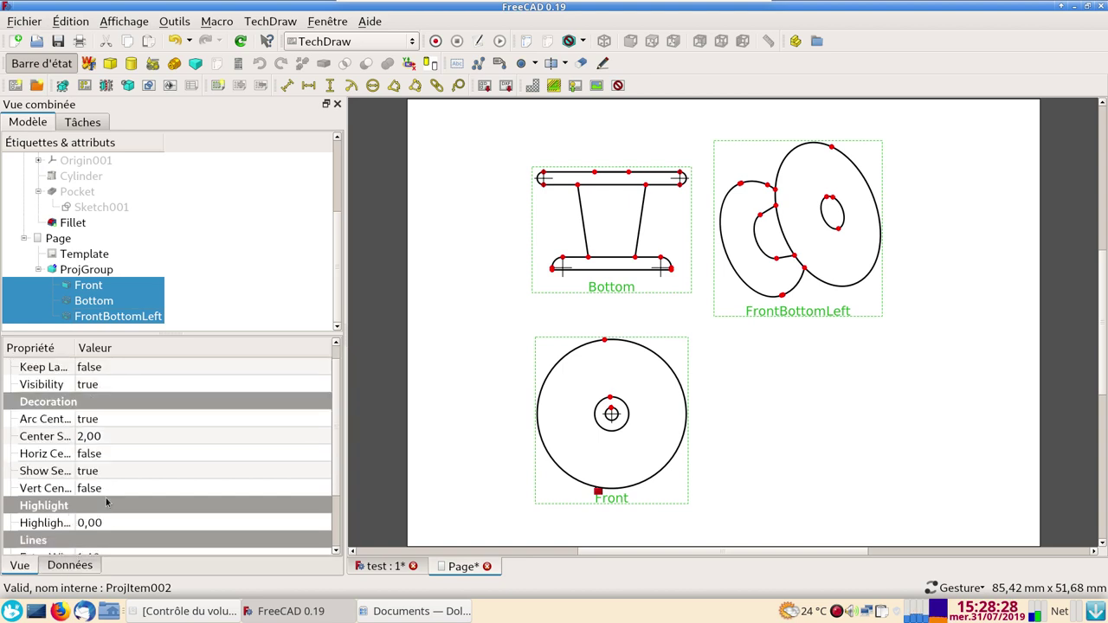
scroll(99, 519, down, 2)
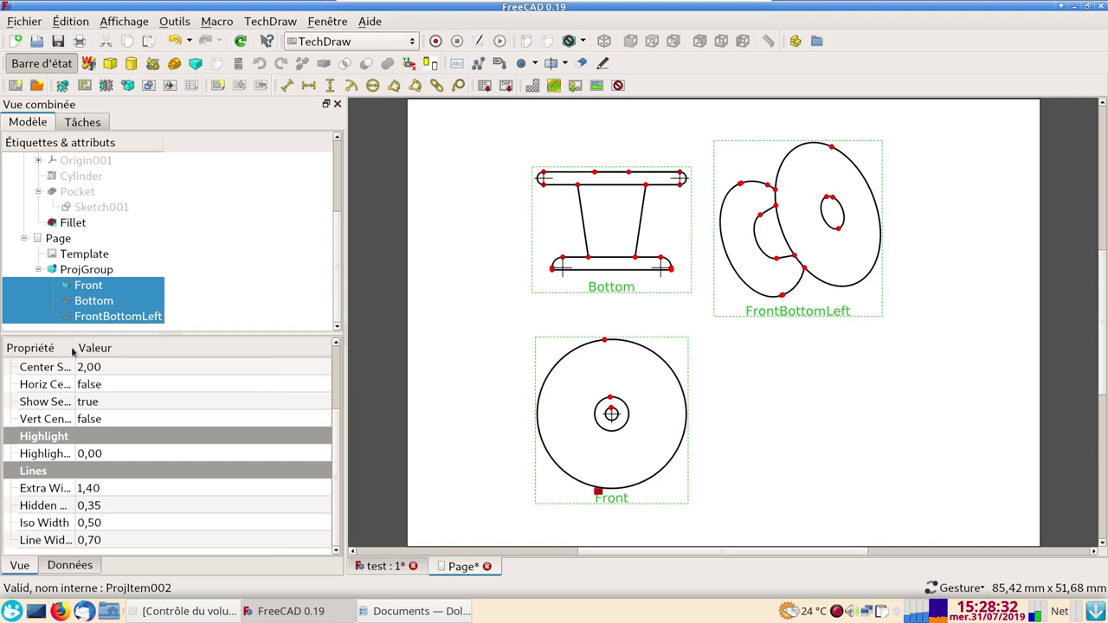
drag(73, 347, 93, 347)
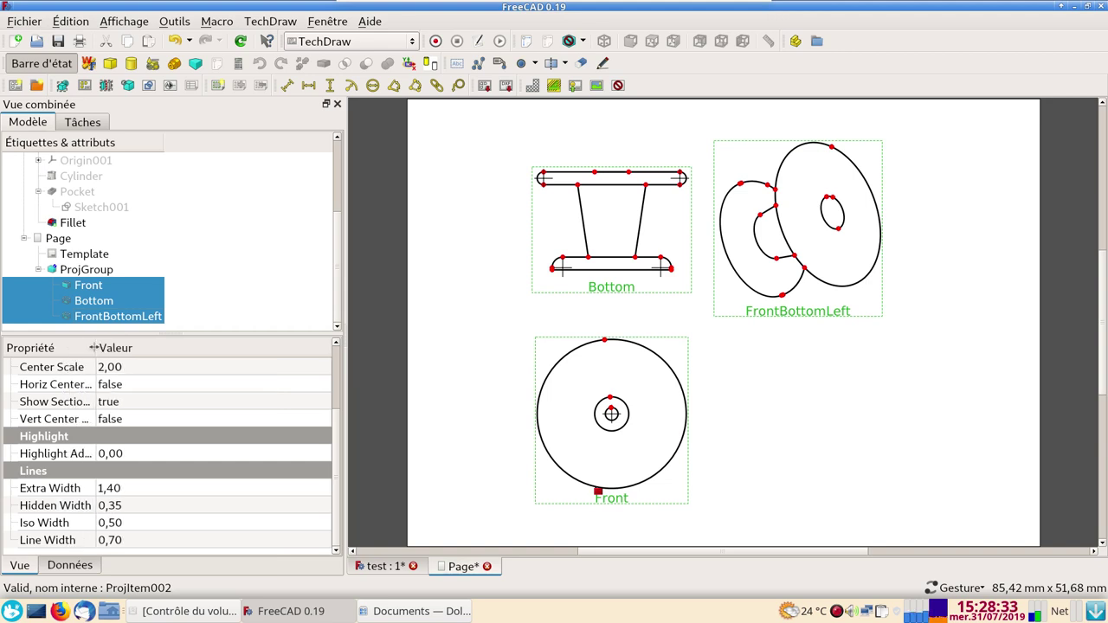
click(127, 541)
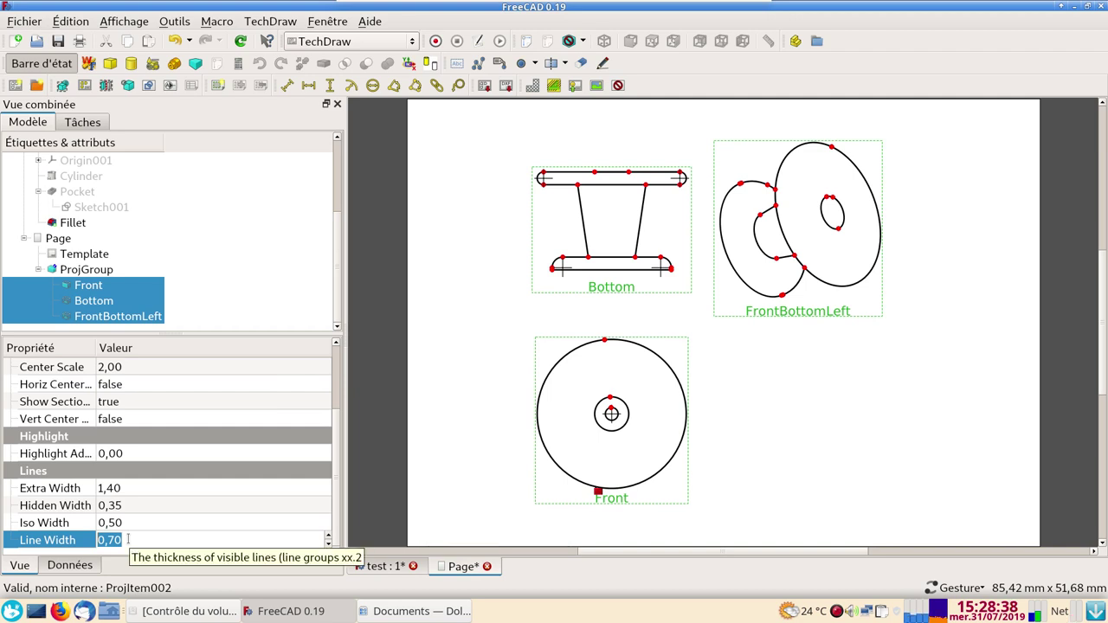
text(0)
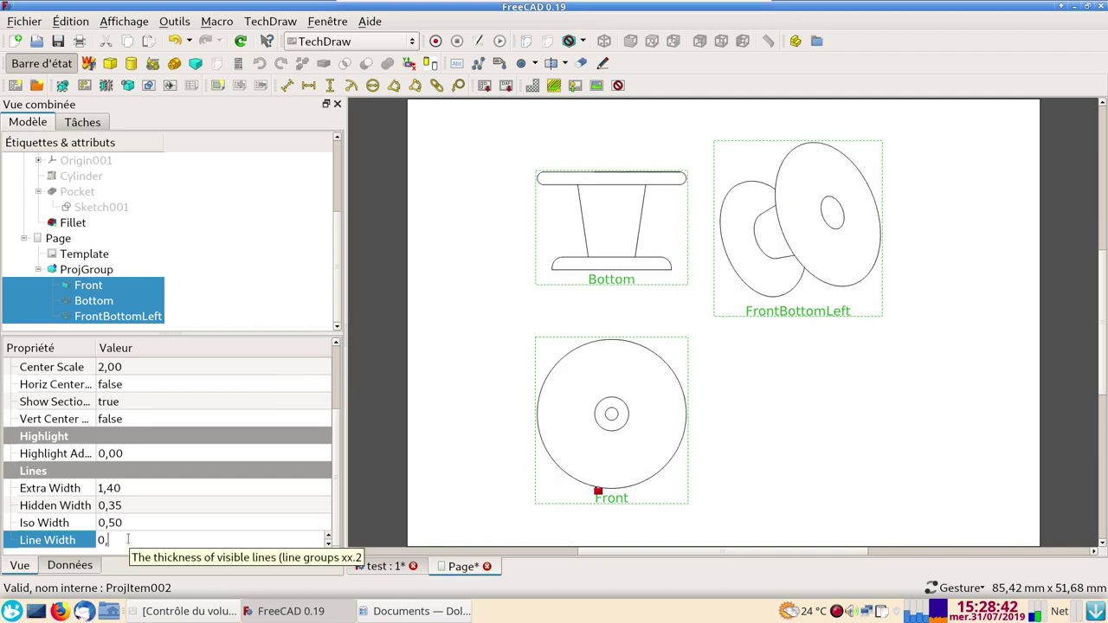
text(2)
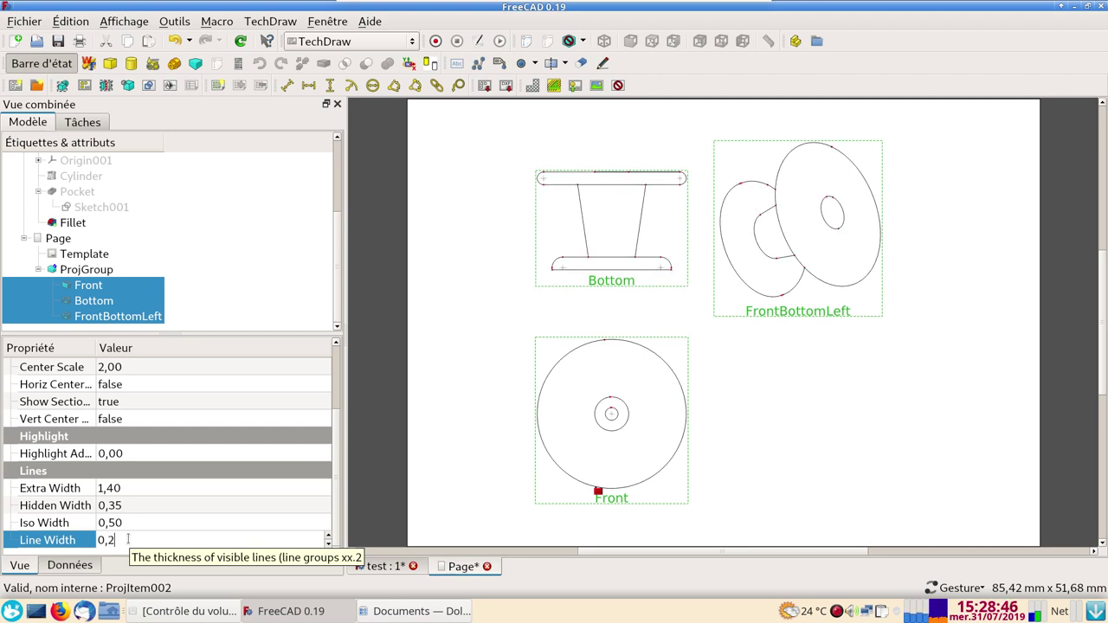
key(Return)
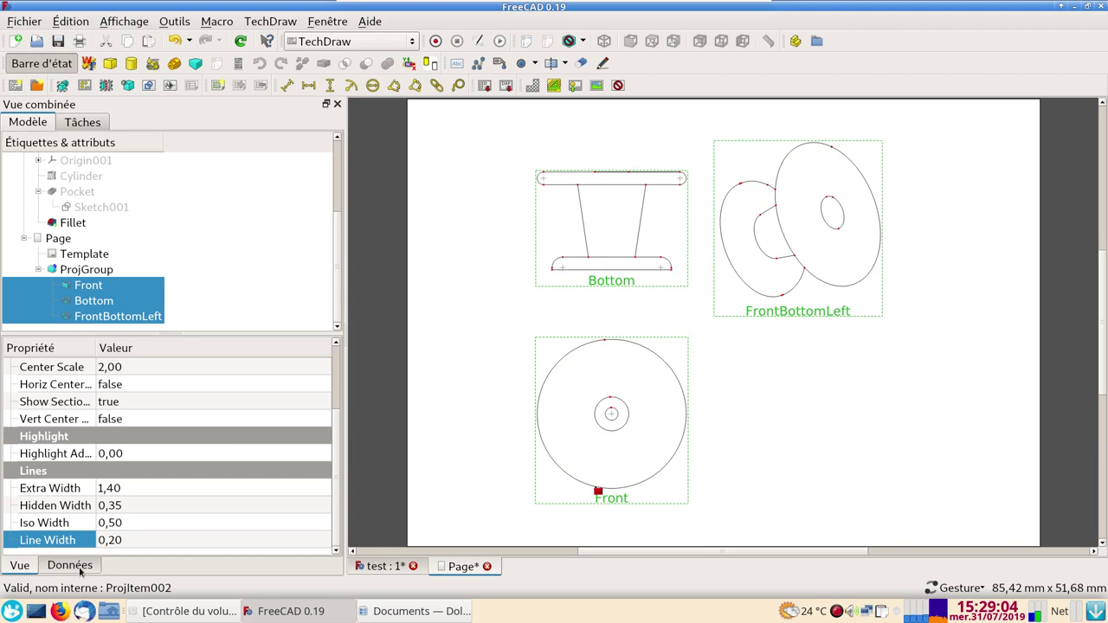
Set Smooth Visible to true for the three views and recompute
click(80, 571)
scroll(124, 460, up, 1)
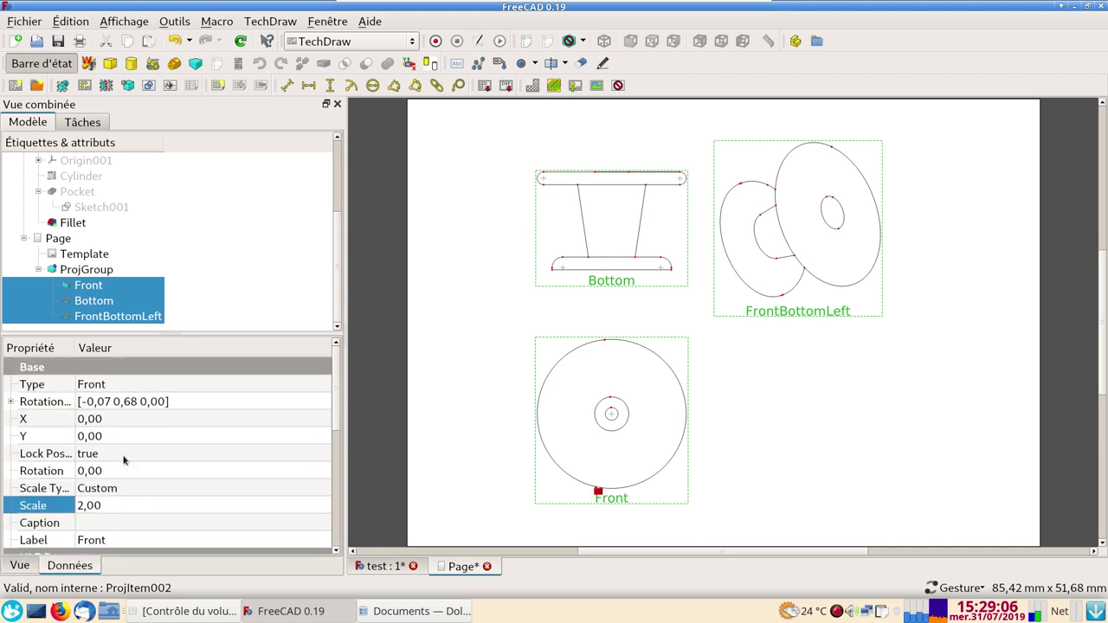
scroll(124, 460, down, 1)
scroll(124, 460, down, 1)
scroll(124, 461, down, 1)
scroll(124, 461, down, 1)
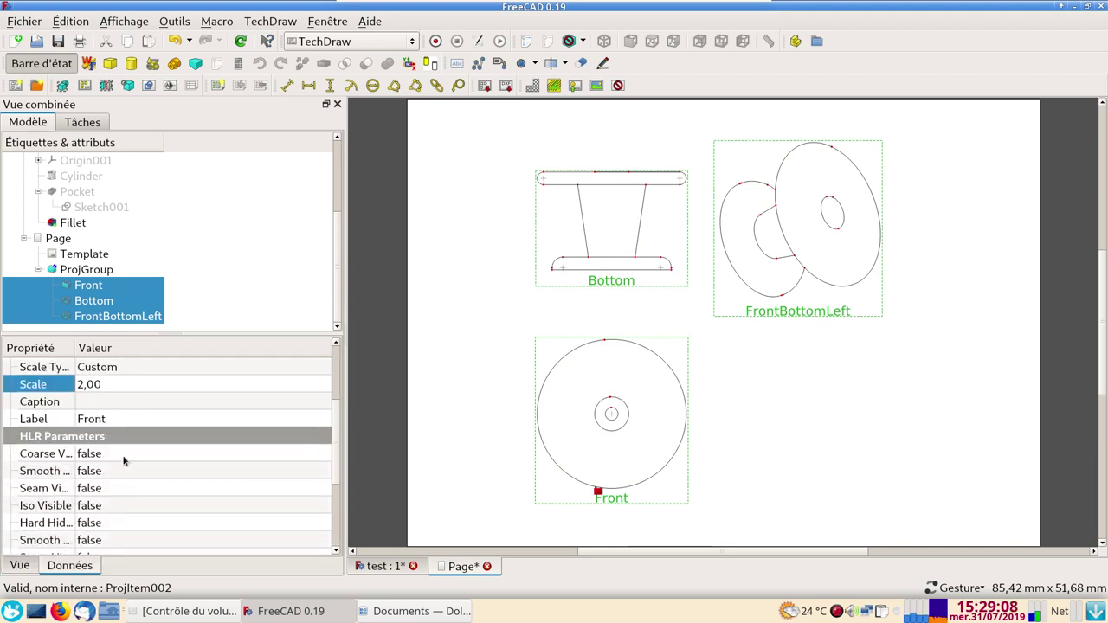
drag(76, 347, 132, 347)
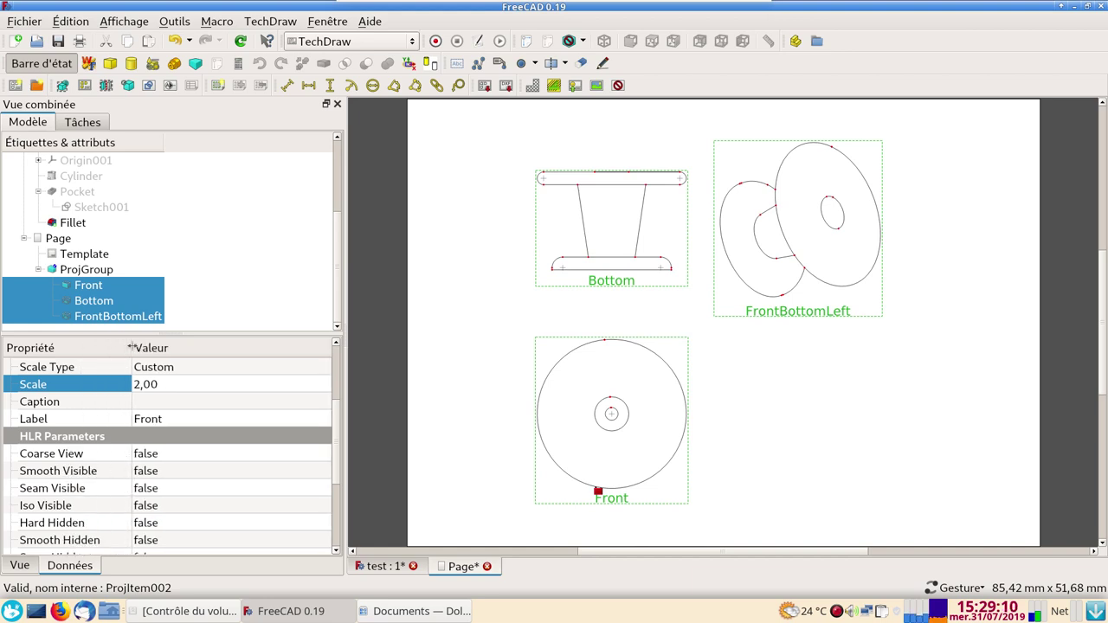
click(143, 476)
click(152, 474)
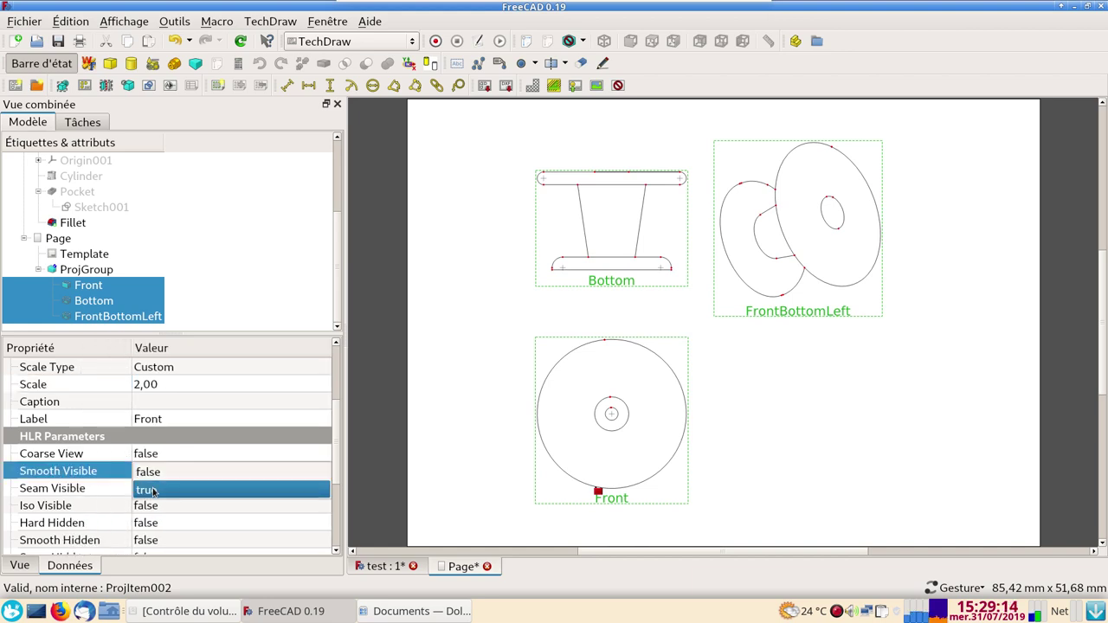
click(153, 490)
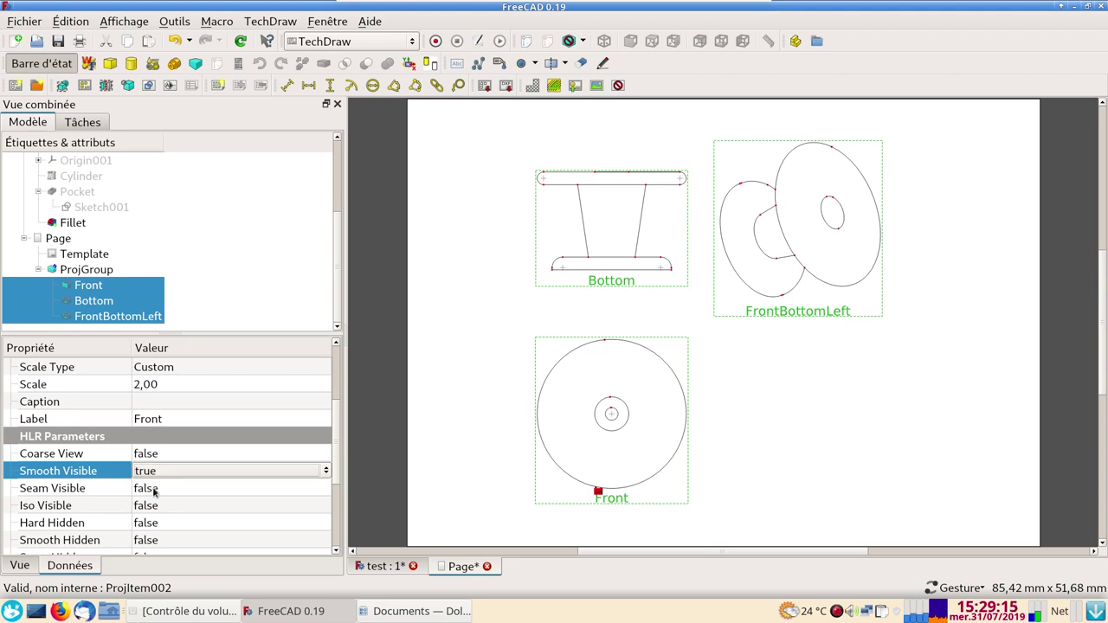
click(243, 40)
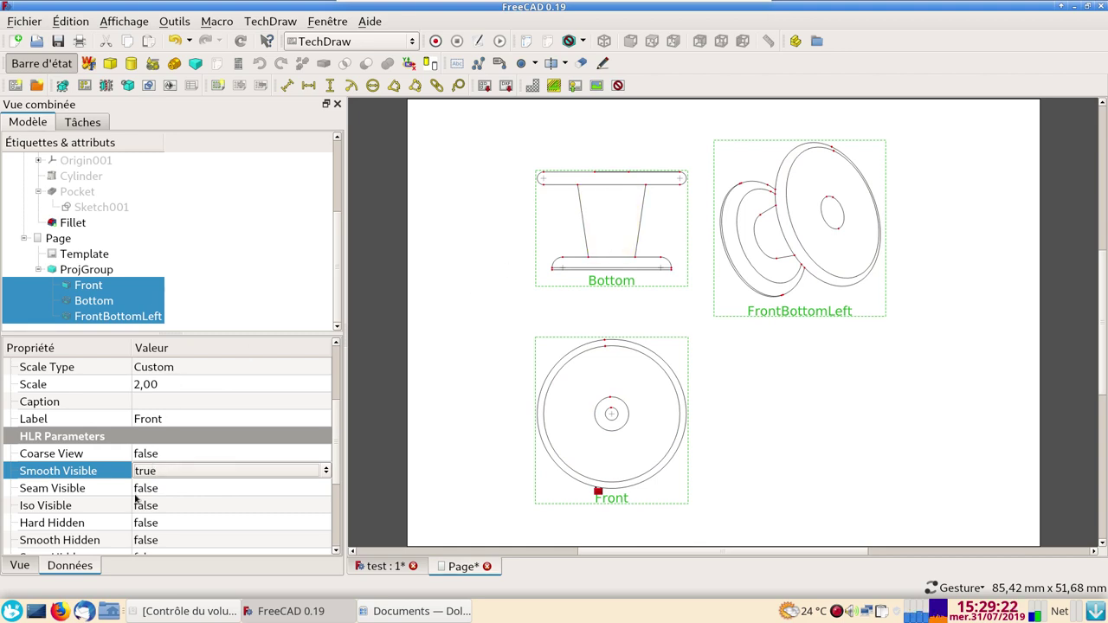
Turn Hard Hidden on for the three views and recompute to draw dashed hidden edges
scroll(135, 506, down, 1)
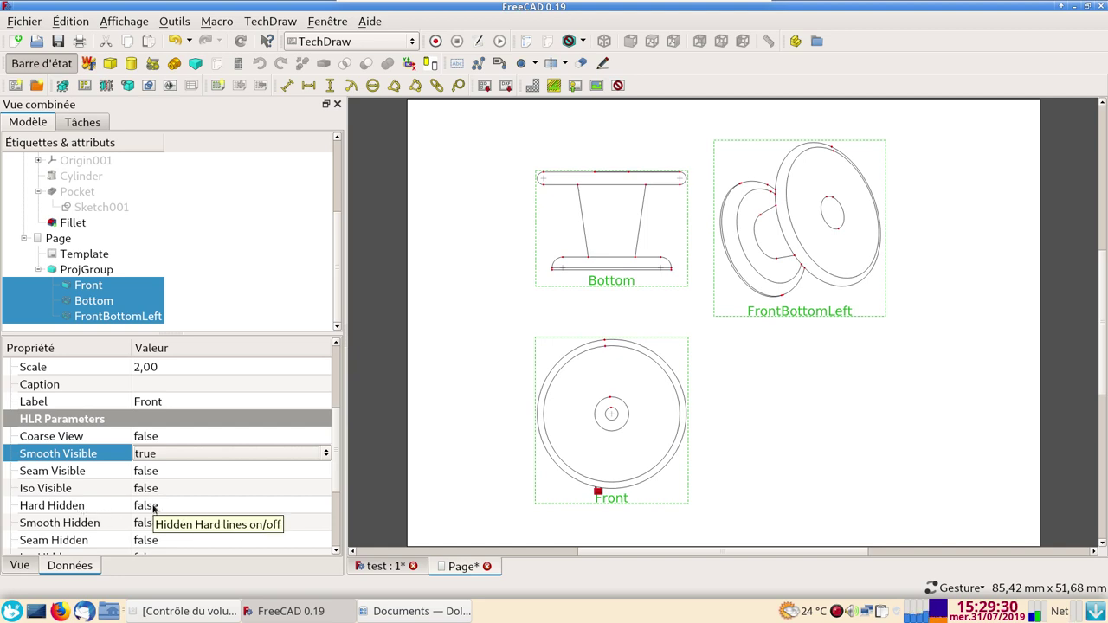
click(152, 509)
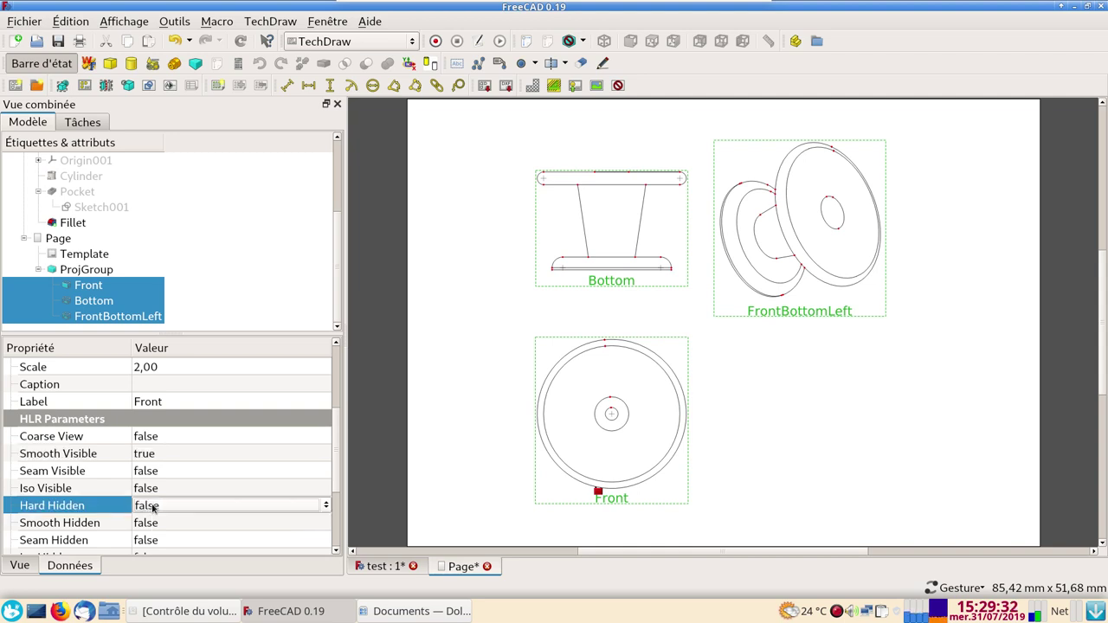
click(153, 509)
click(152, 525)
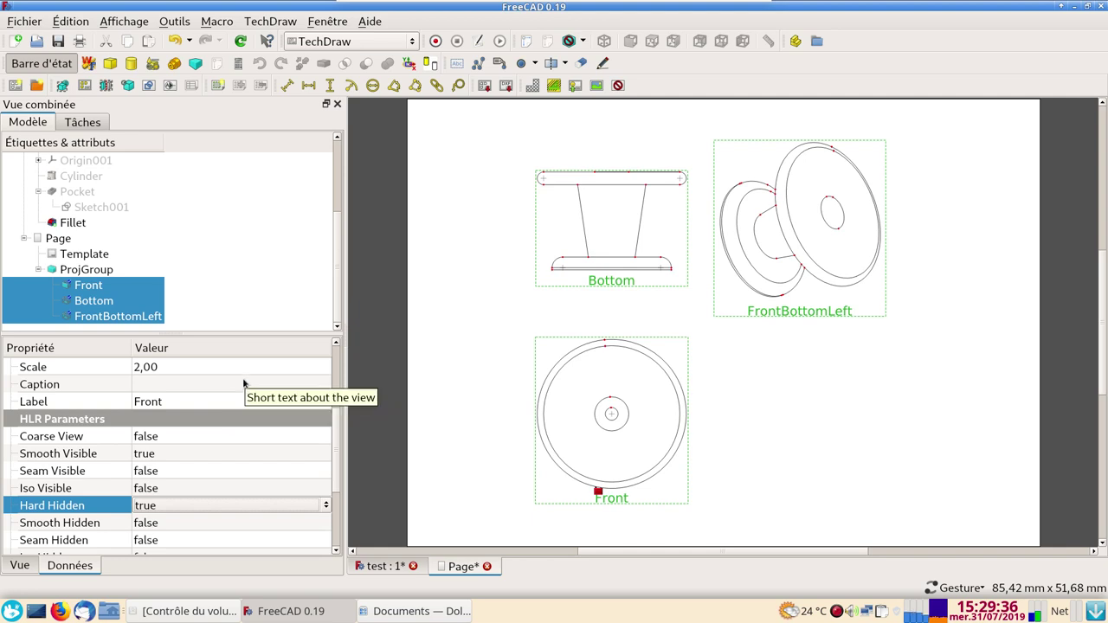
click(240, 41)
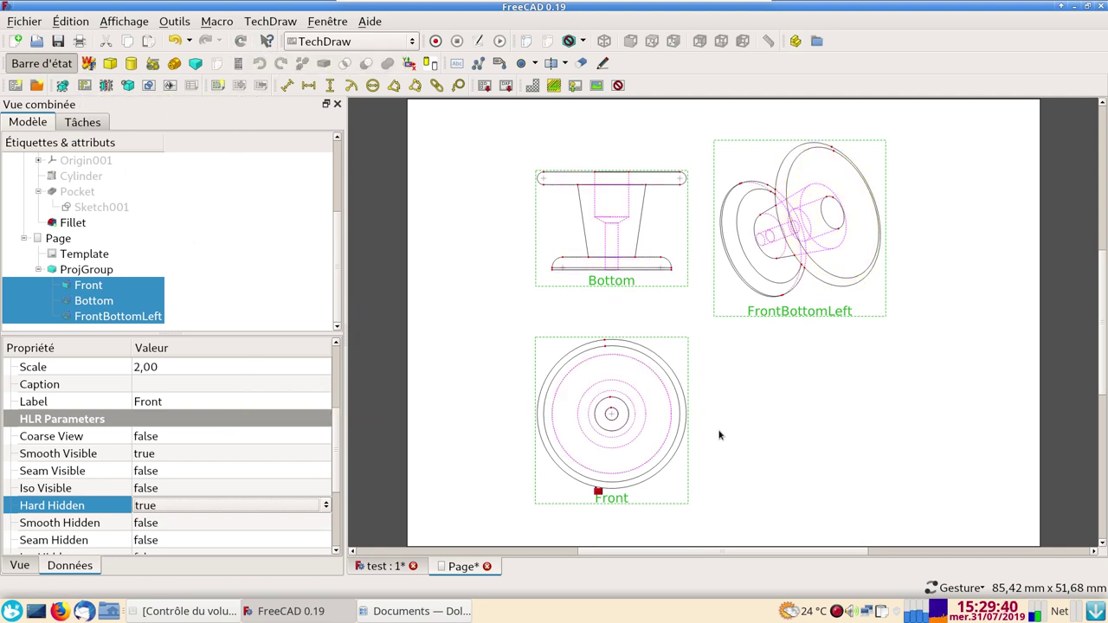
scroll(498, 310, up, 1)
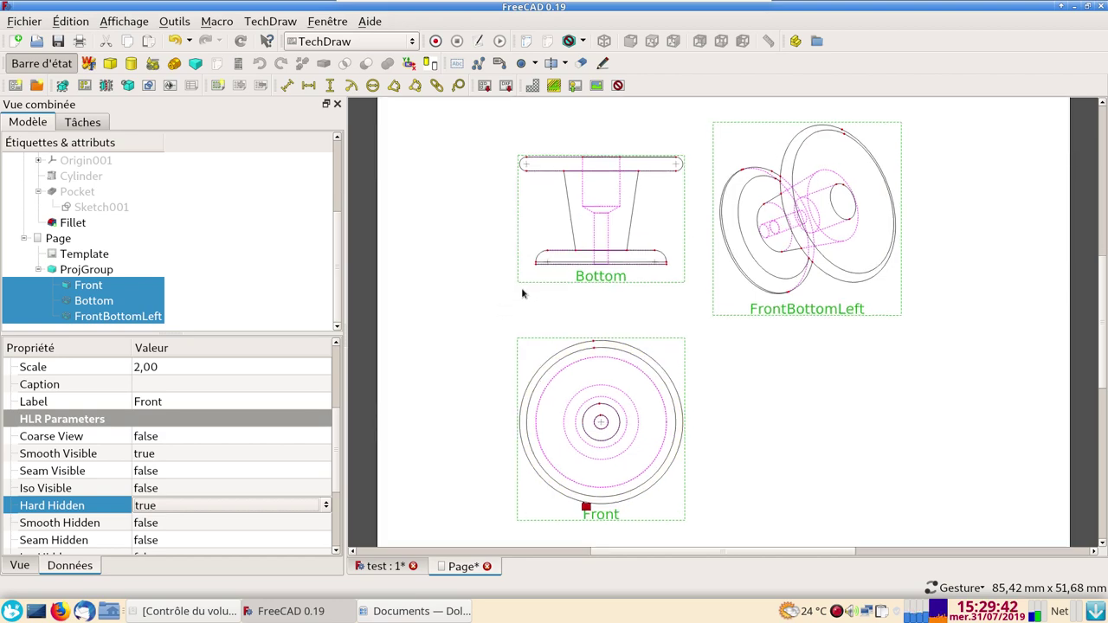
scroll(522, 292, up, 1)
scroll(522, 291, up, 1)
scroll(521, 289, up, 1)
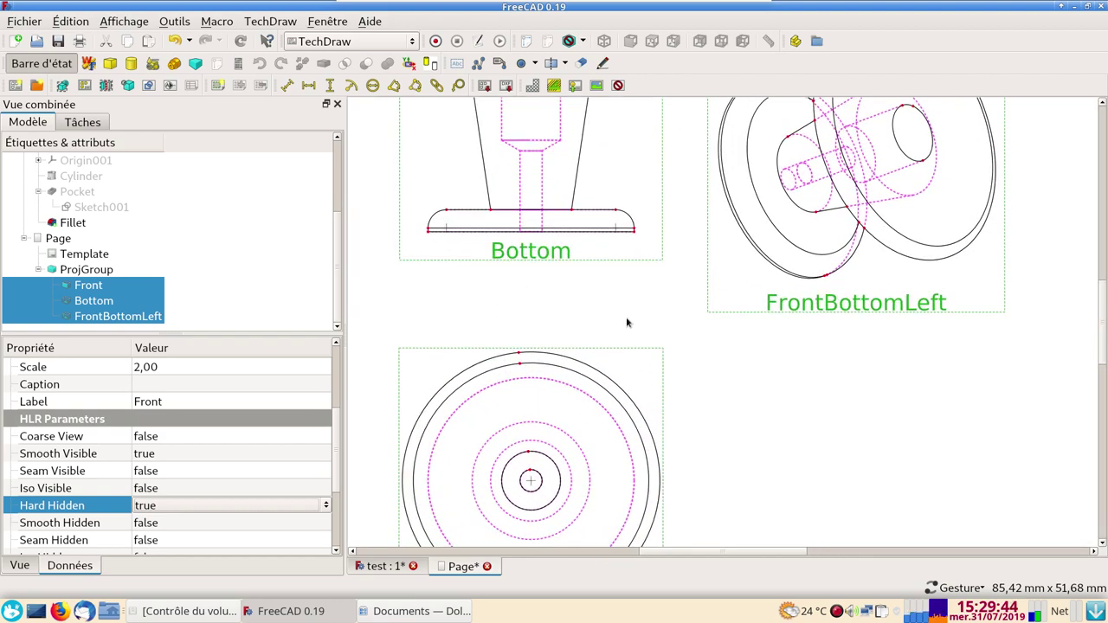
right_click(627, 323)
click(722, 394)
key(Escape)
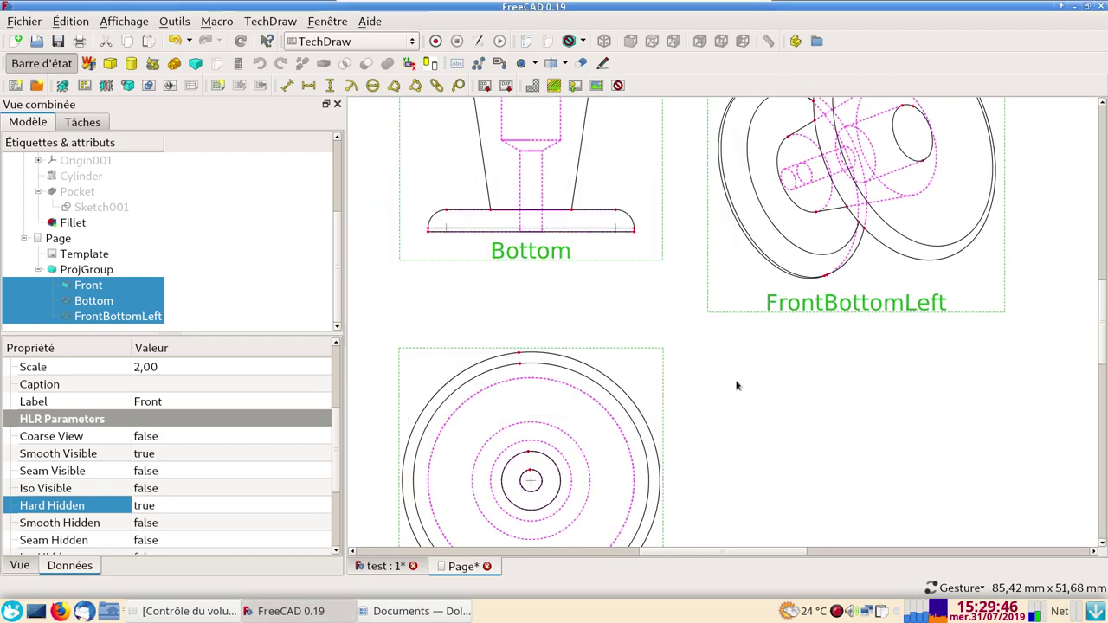
middle_drag(684, 317, 714, 464)
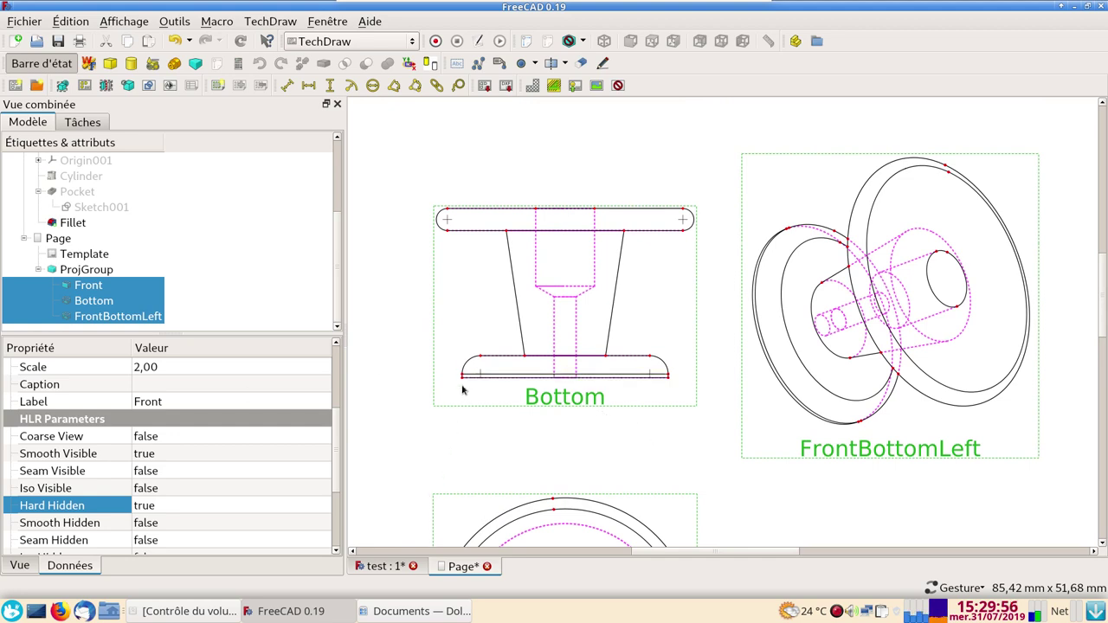
mouse_move(412, 373)
middle_down()
mouse_move(408, 404)
mouse_move(409, 377)
middle_up()
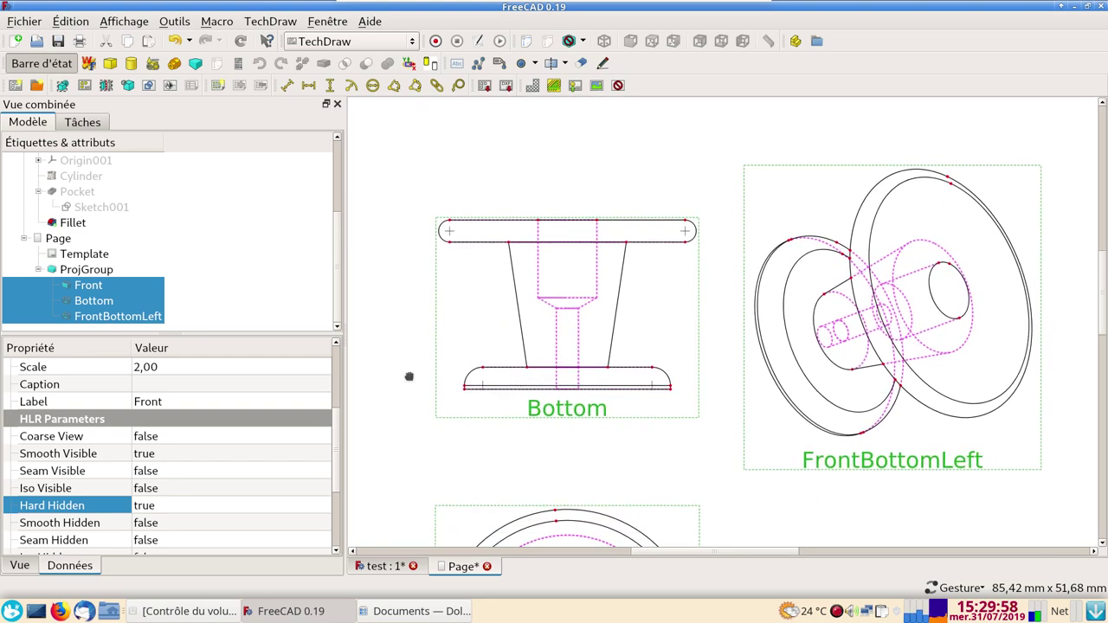
scroll(406, 377, up, 1)
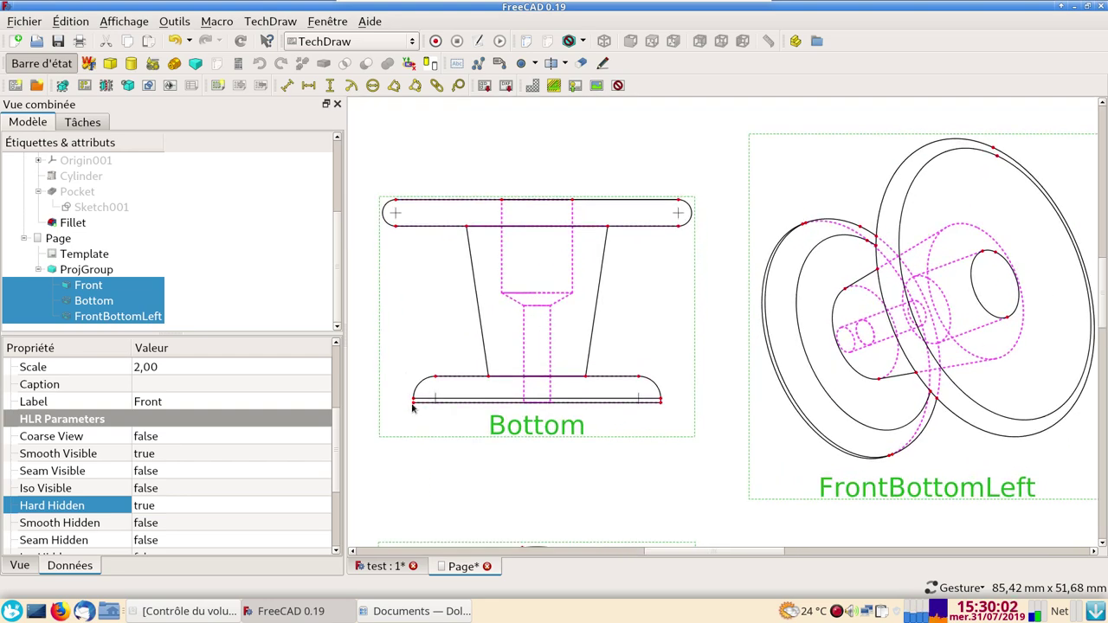
click(414, 401)
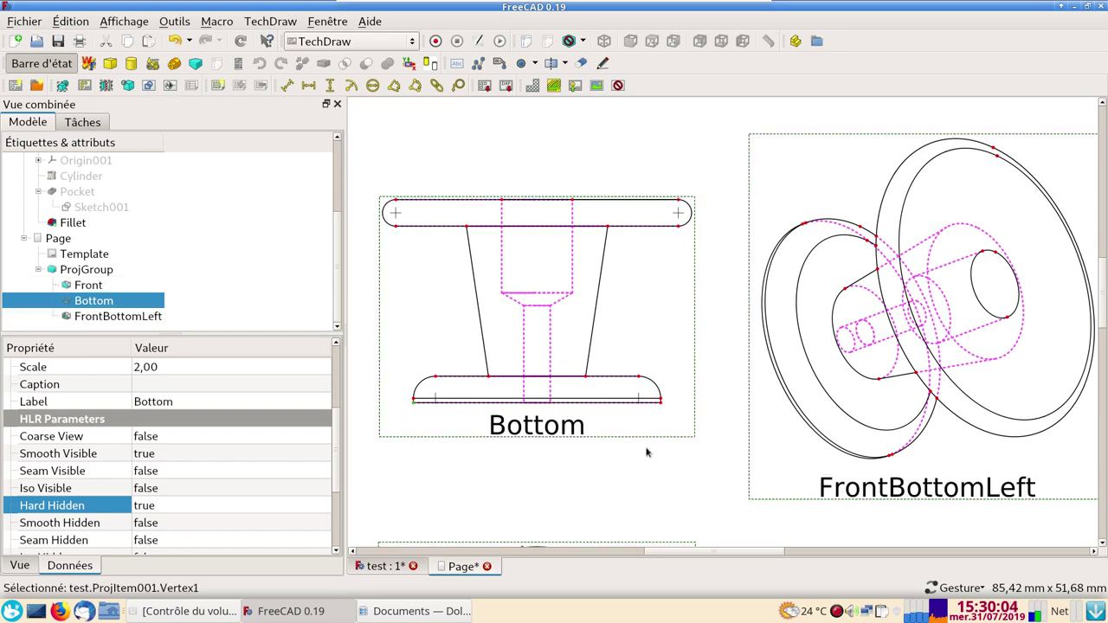
Add a 28,00 horizontal dimension across the Bottom view's base, placed below it
ctrl+click(661, 403)
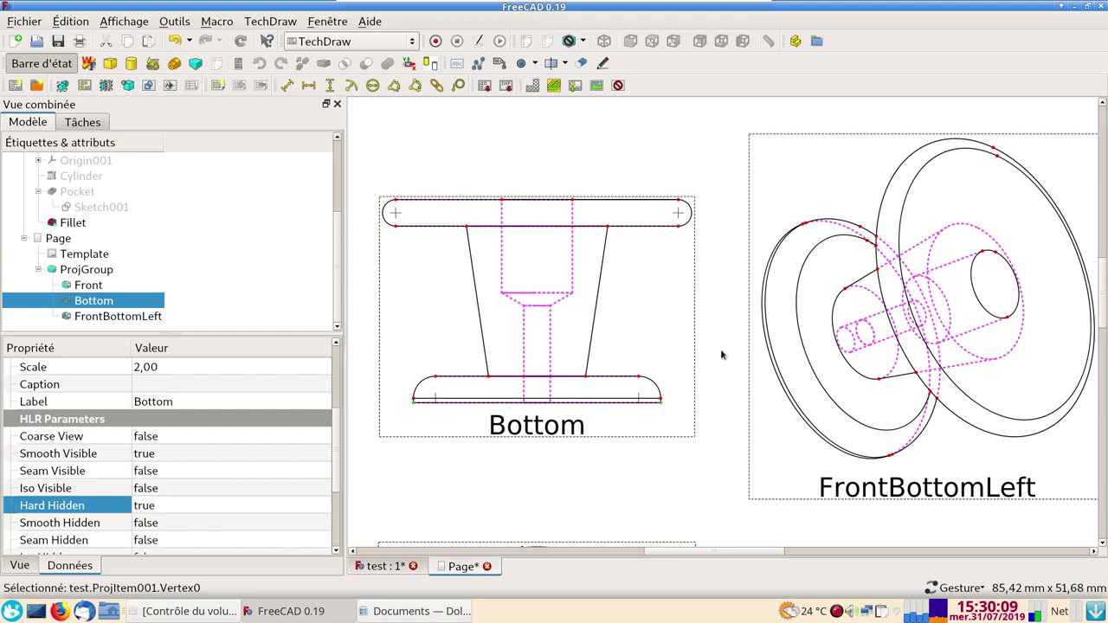
click(309, 82)
drag(536, 397, 538, 480)
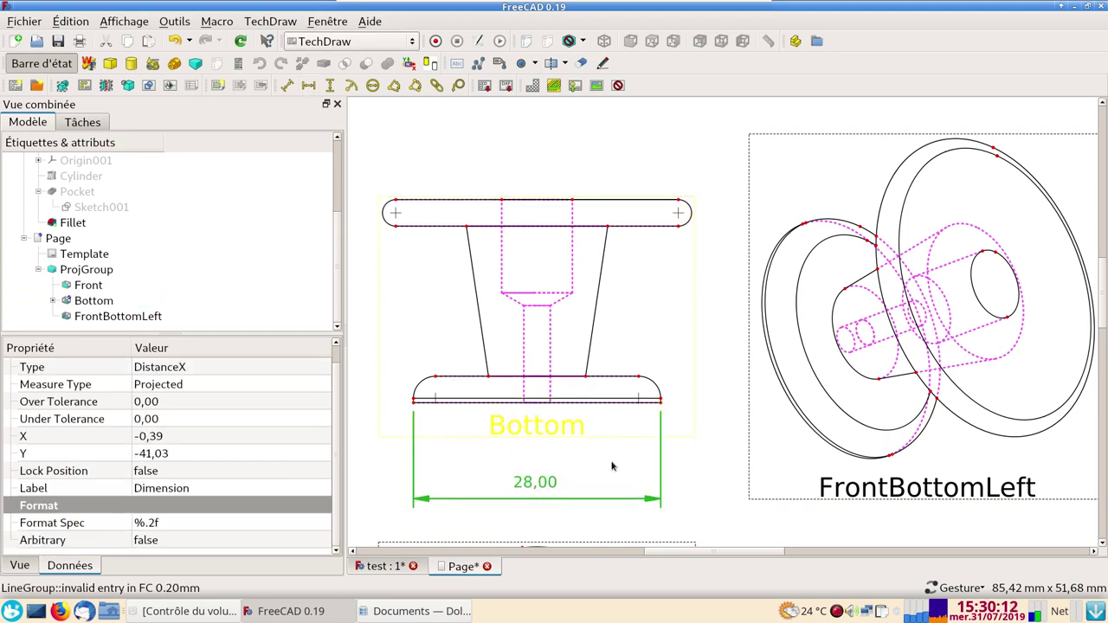
Dimension the Front view's central circles as ø8,00 and ø3,00, moving labels aside
scroll(611, 466, down, 1)
scroll(658, 416, down, 1)
scroll(688, 397, down, 1)
scroll(688, 397, down, 1)
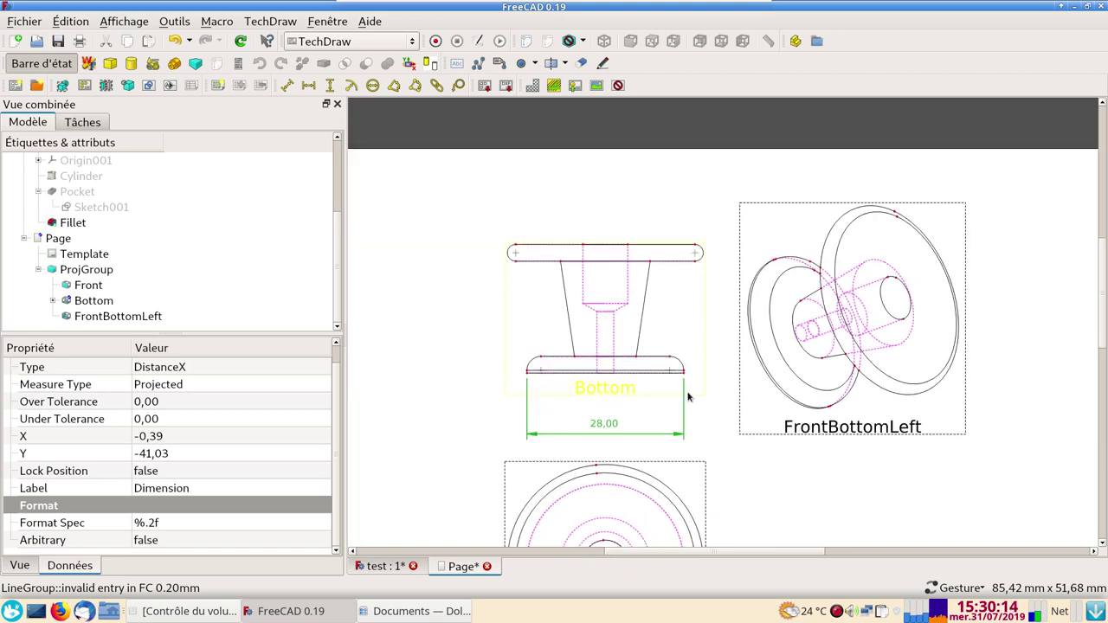
middle_drag(736, 480, 731, 347)
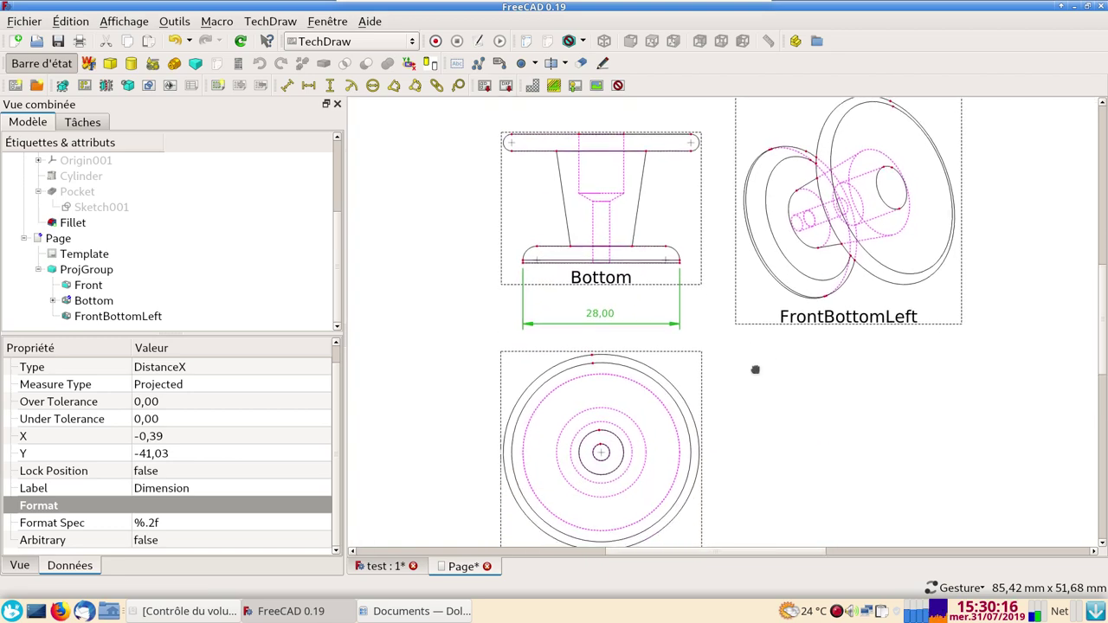
click(625, 426)
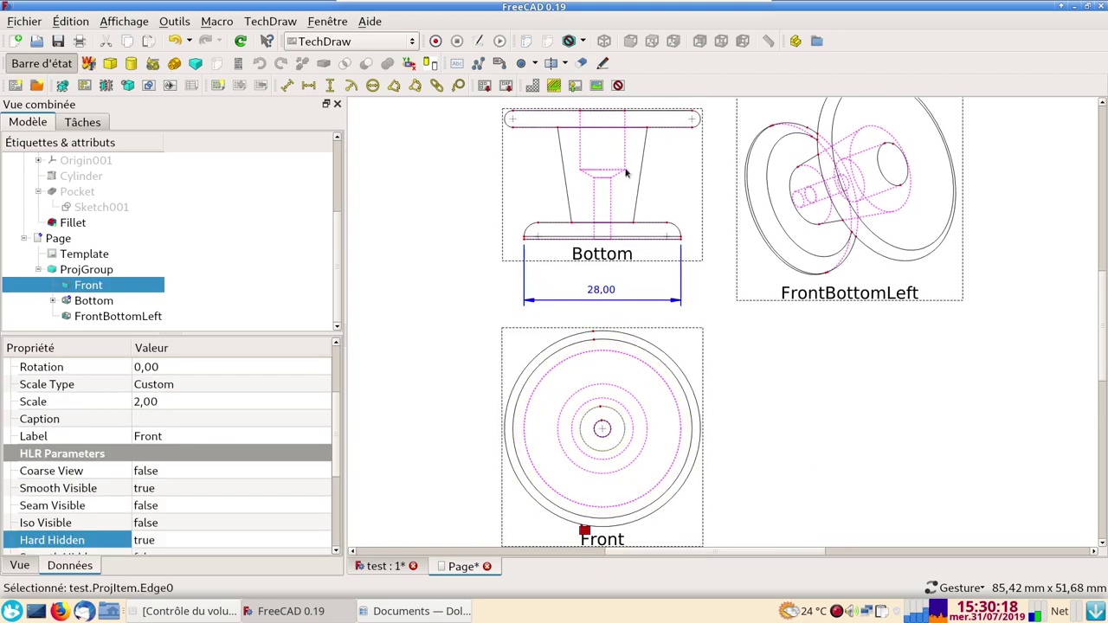
click(372, 85)
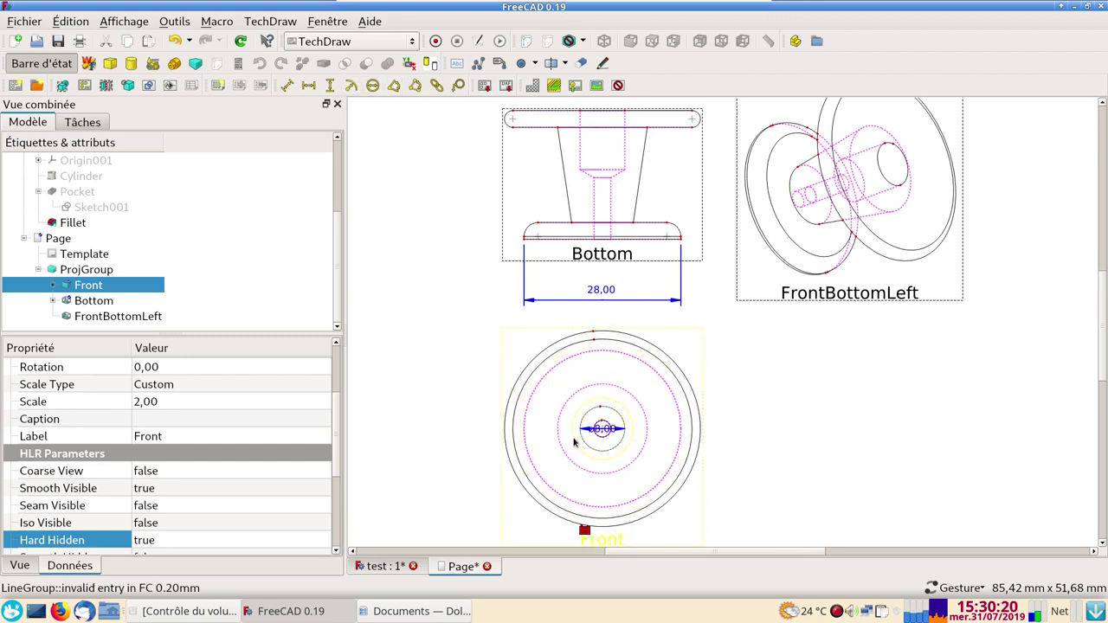
mouse_move(672, 427)
mouse_down()
mouse_move(742, 428)
mouse_move(740, 485)
mouse_move(737, 476)
mouse_up()
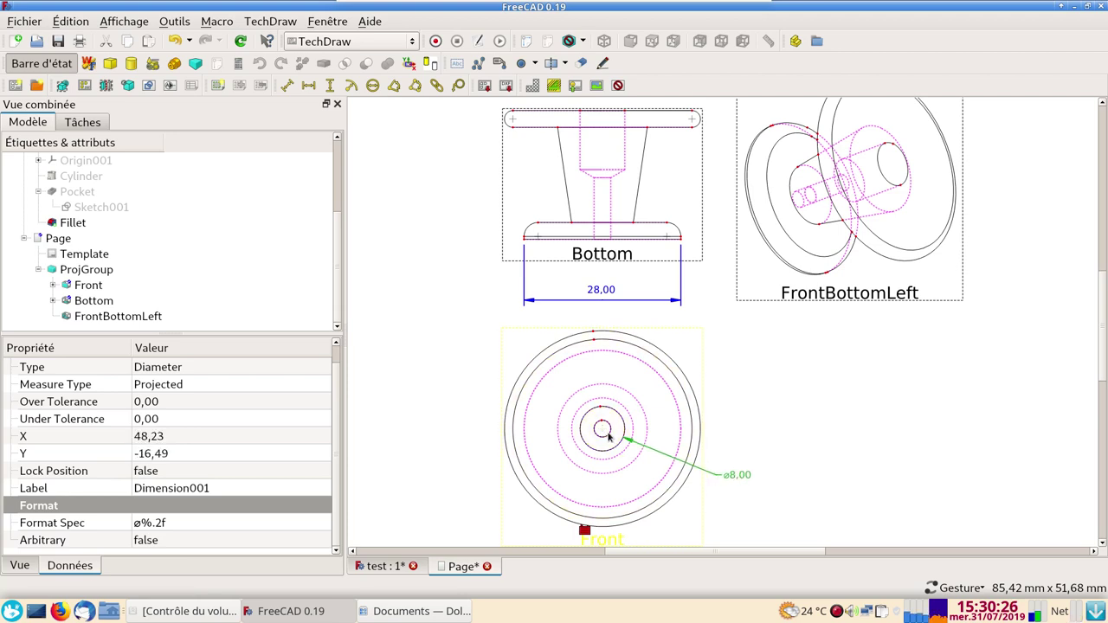
click(609, 437)
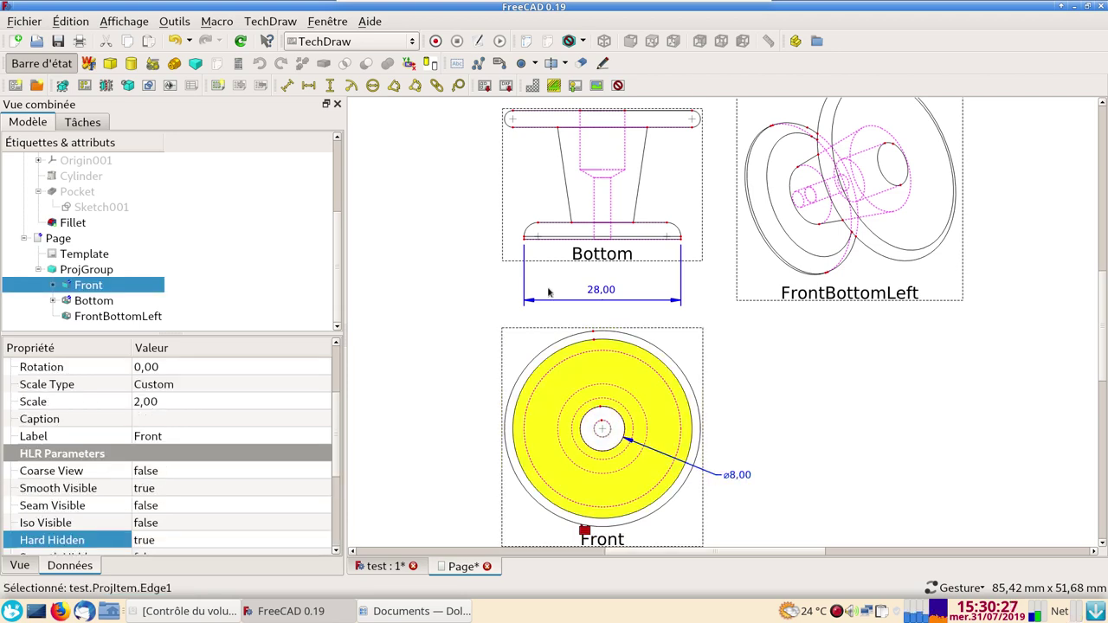
click(372, 88)
mouse_move(602, 428)
mouse_down()
mouse_move(681, 431)
mouse_move(693, 509)
mouse_up()
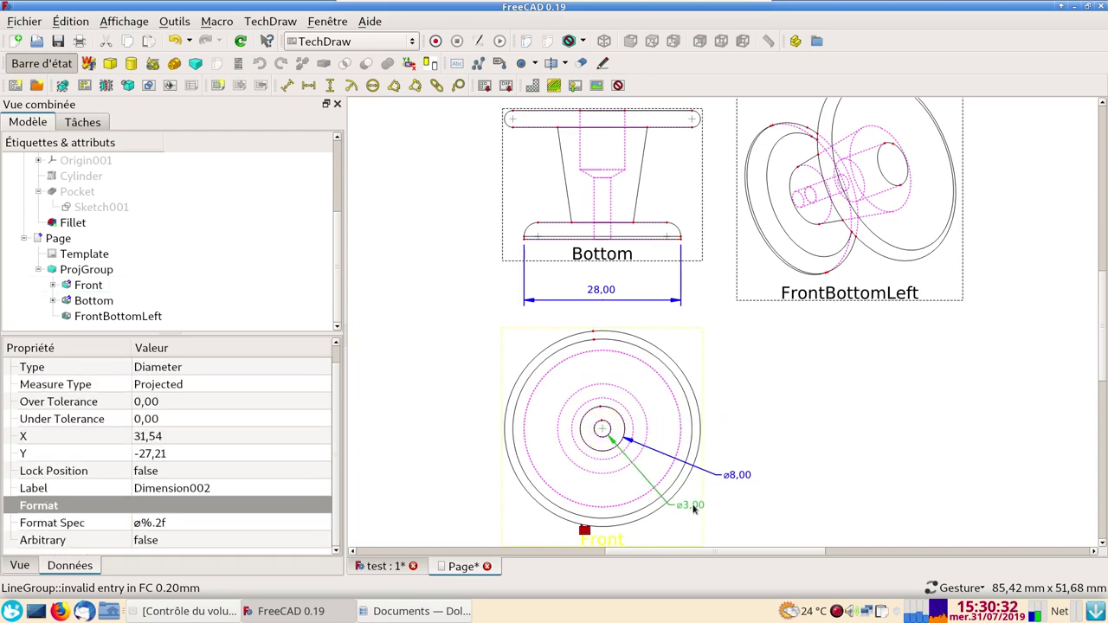
Try a diameter dimension on the Front view's outer circle, then cancel the warning
click(688, 381)
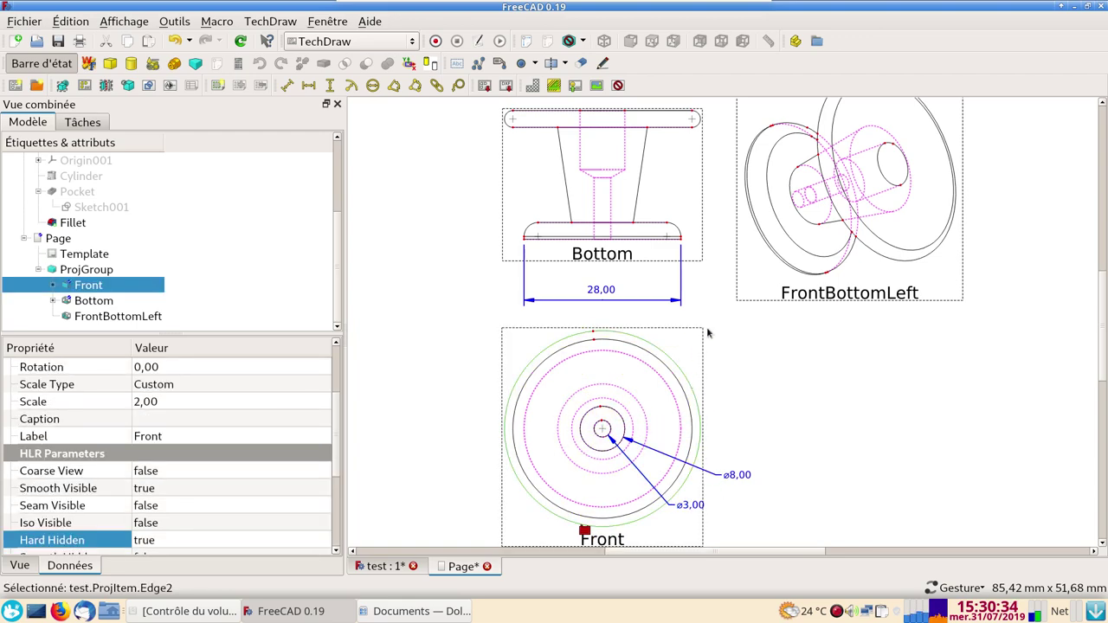
click(372, 85)
click(649, 300)
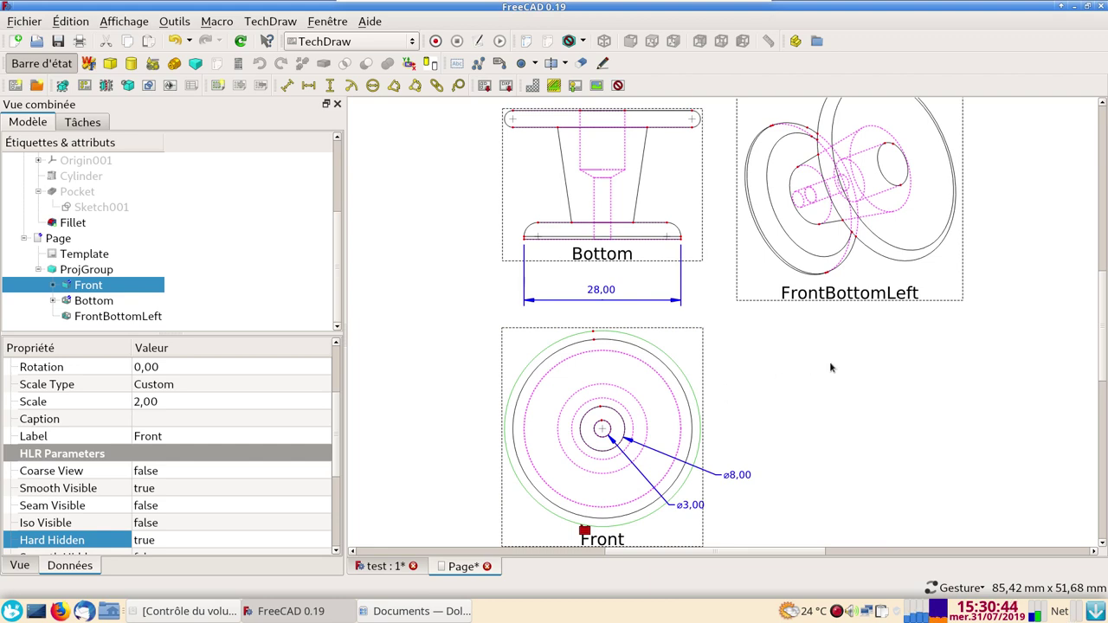
scroll(1101, 321, up, 2)
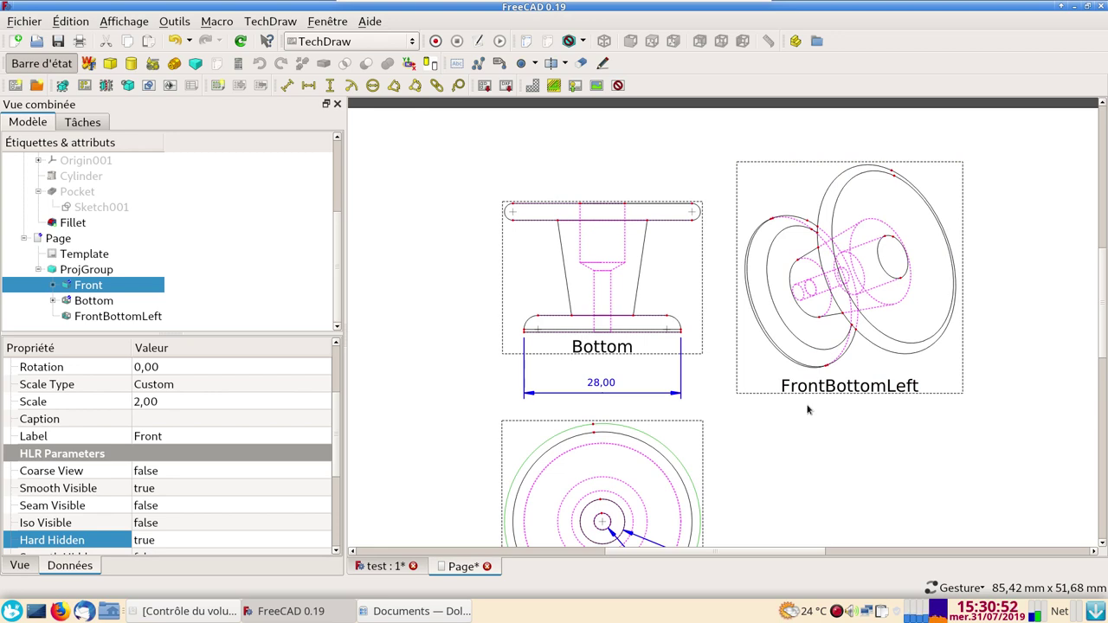
Dimension the end hole's ellipse in the FrontBottomLeft view as ⌀6,48, placed to the view's right
click(905, 256)
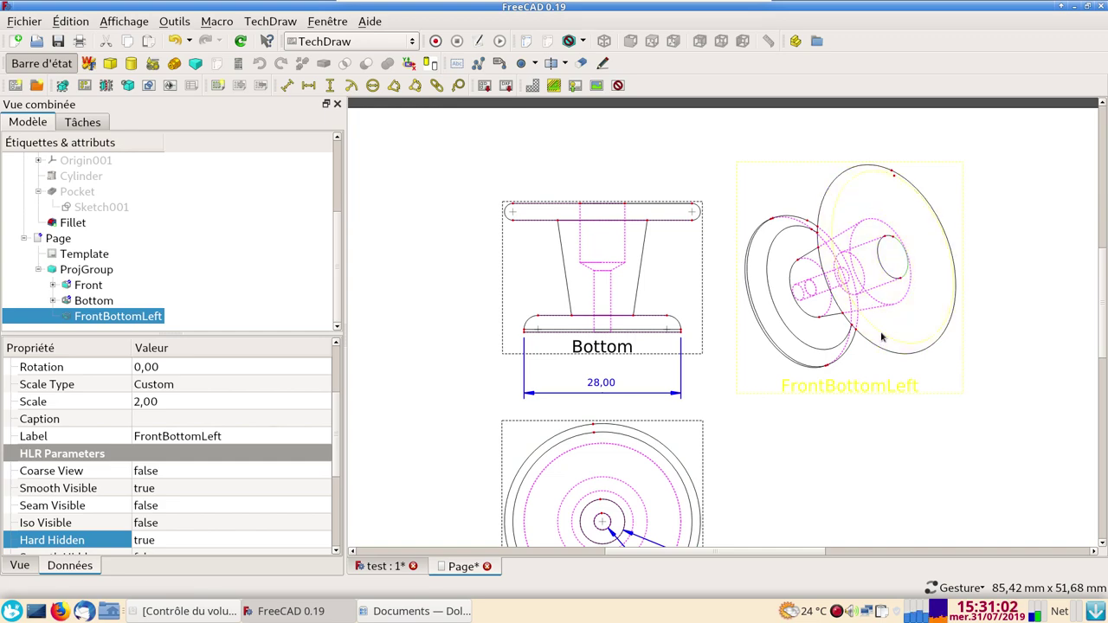
scroll(882, 360, up, 2)
scroll(881, 360, up, 1)
middle_drag(962, 223, 762, 334)
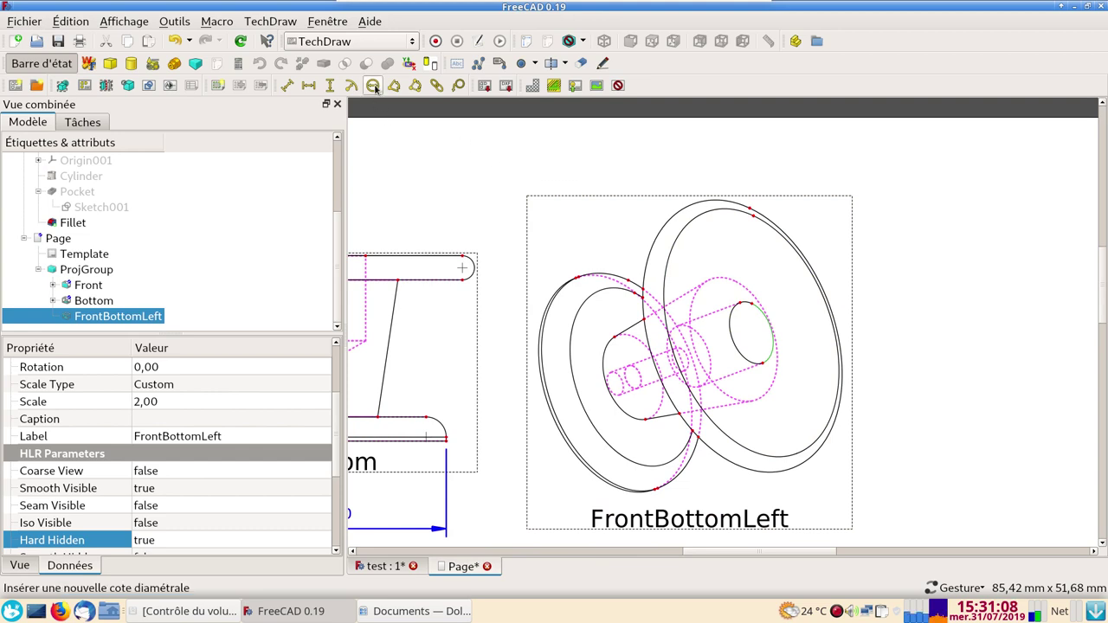
click(373, 86)
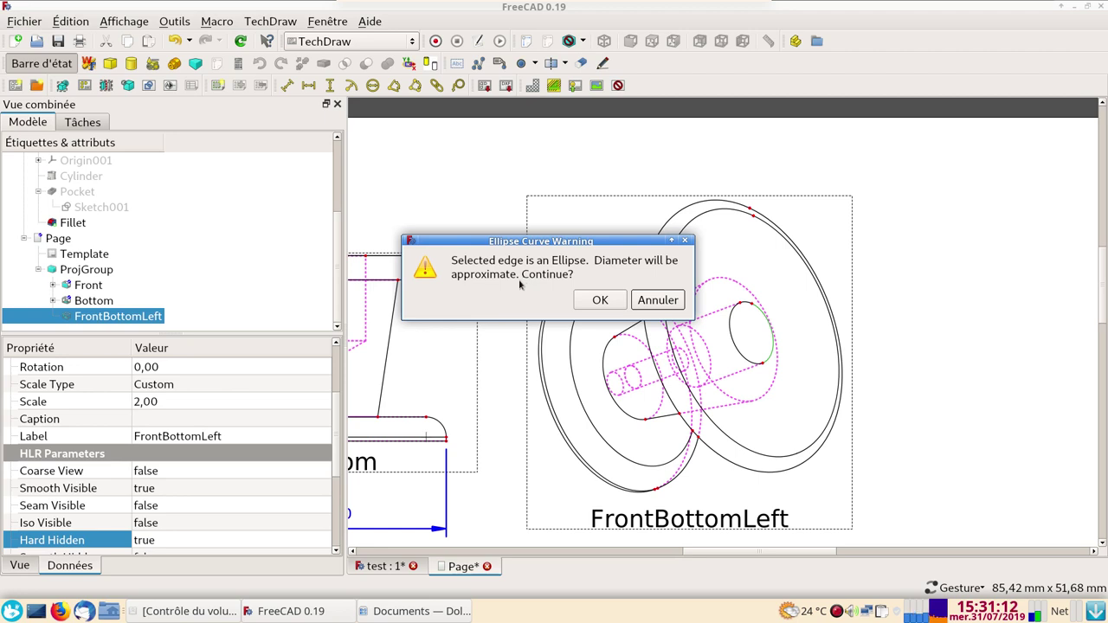
click(597, 299)
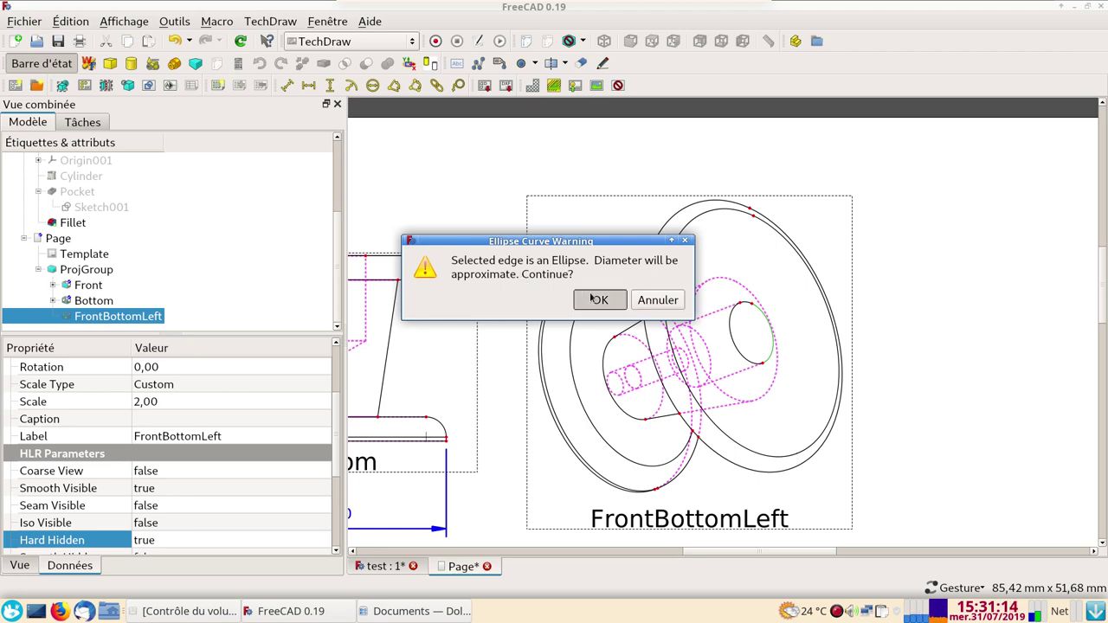
drag(705, 346, 886, 322)
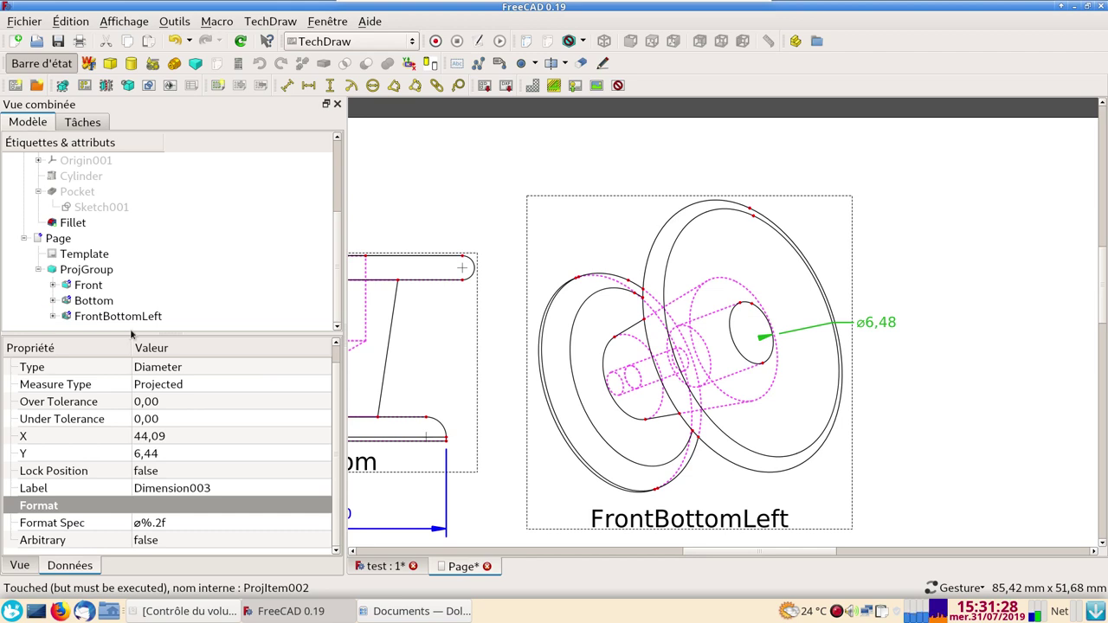
click(51, 317)
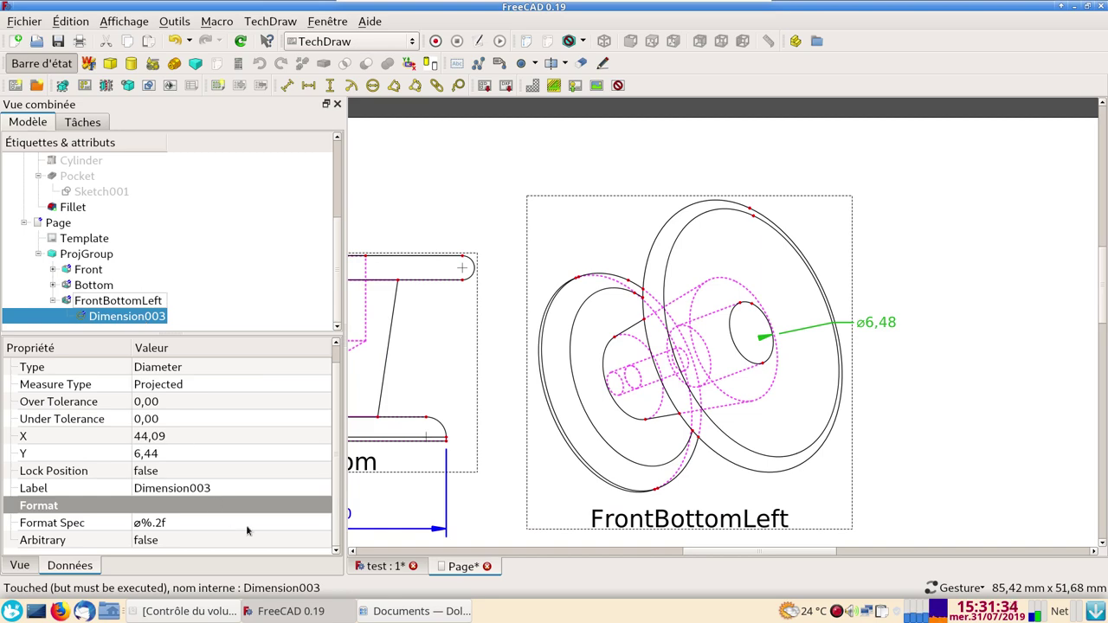
Link Dimension003 to the hole edge picked on the 3D spool model
click(388, 568)
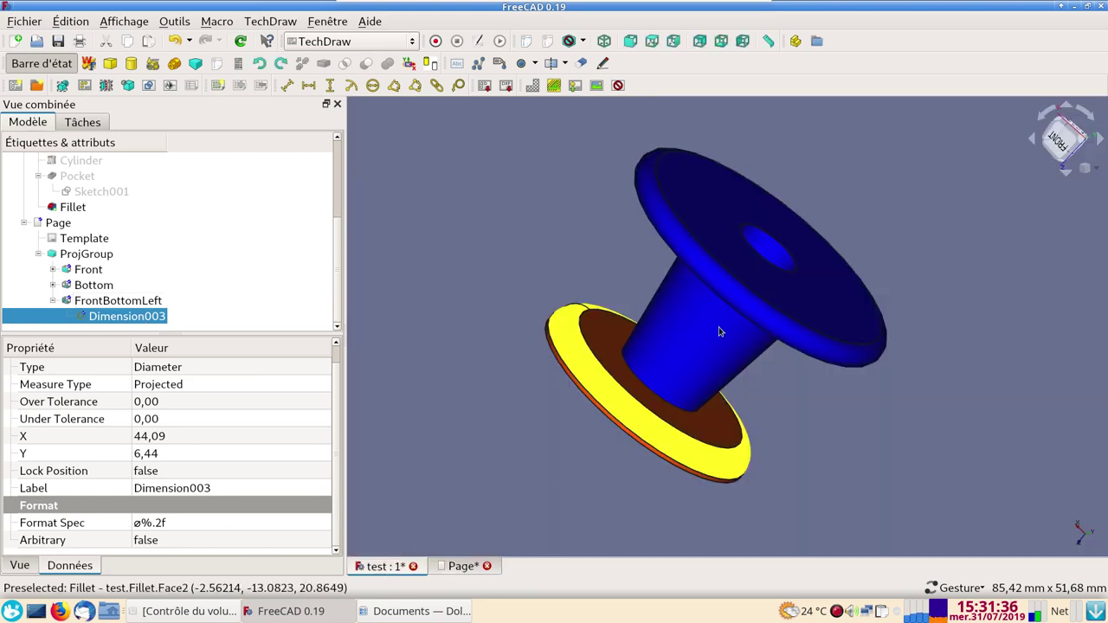
click(763, 260)
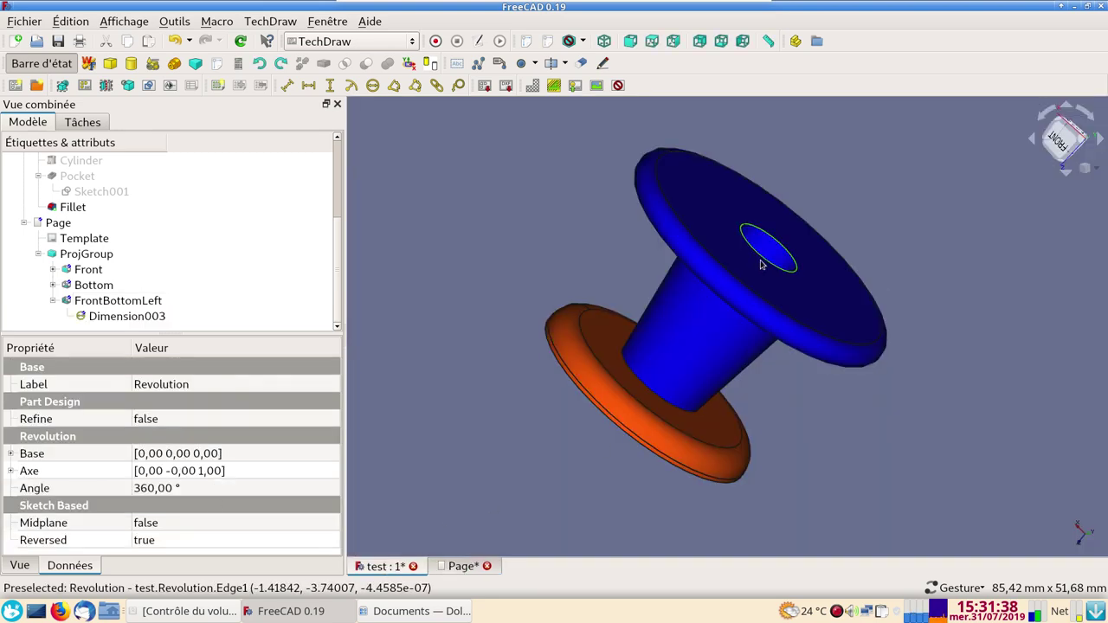
click(462, 568)
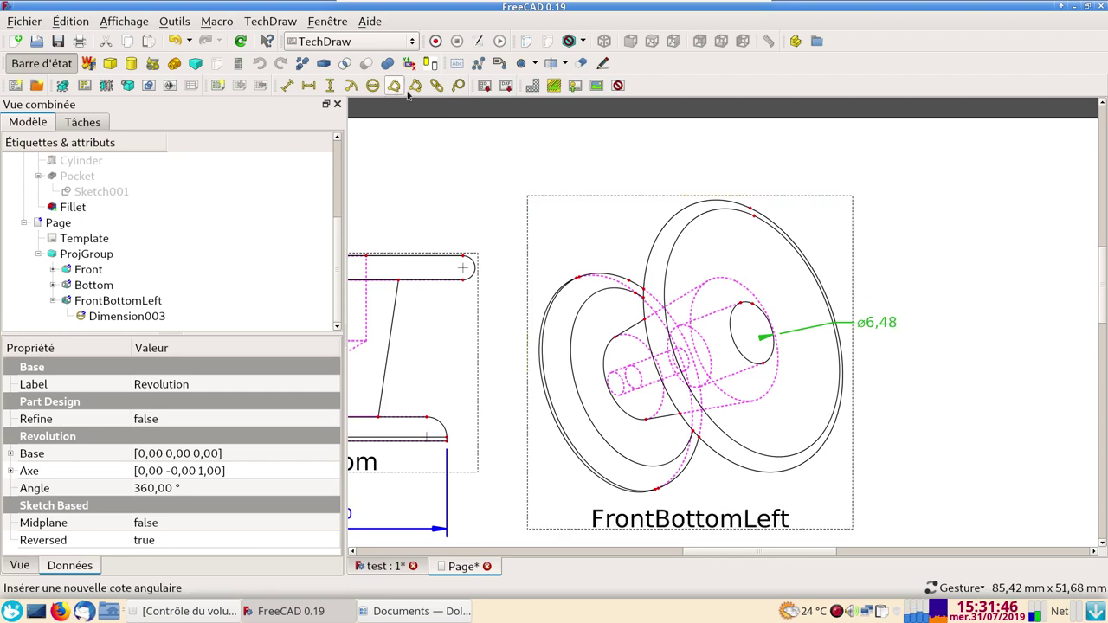
click(435, 86)
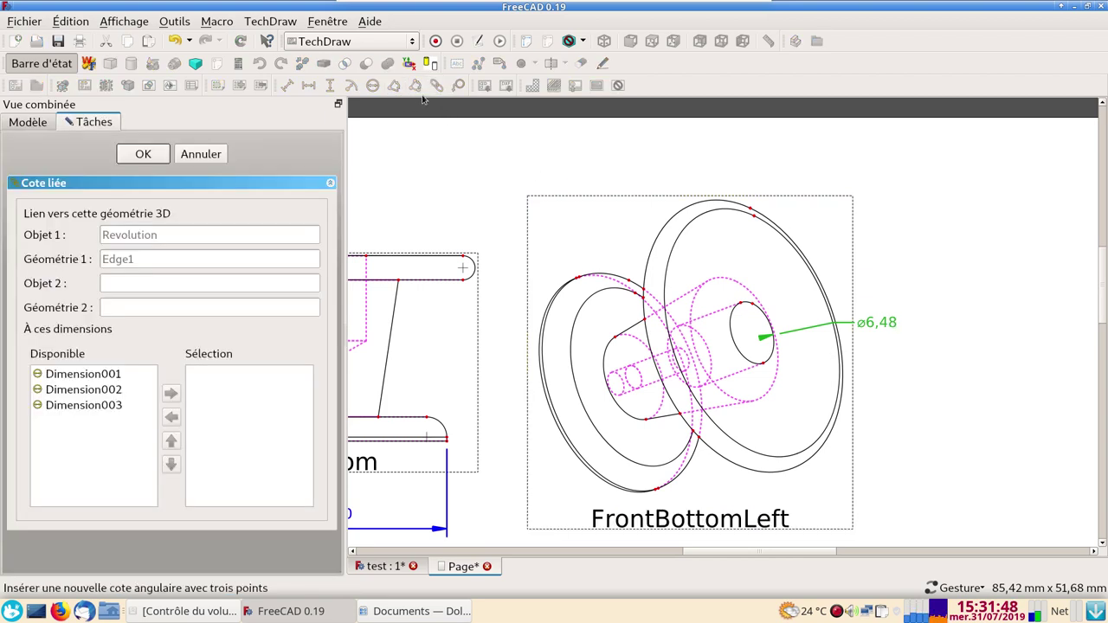
click(85, 405)
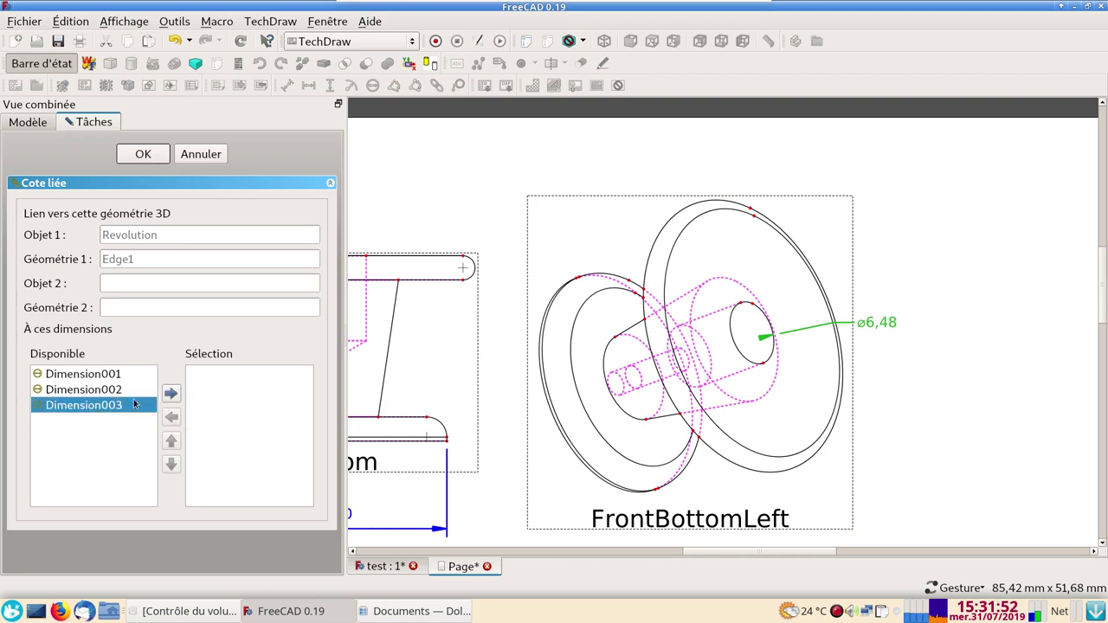
click(171, 394)
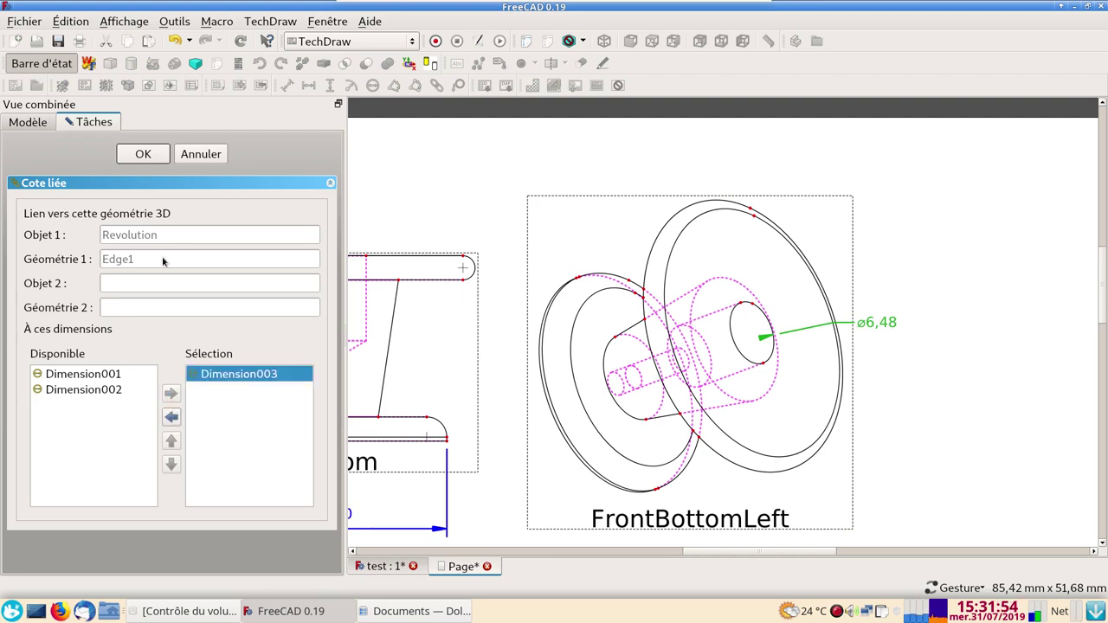
click(139, 154)
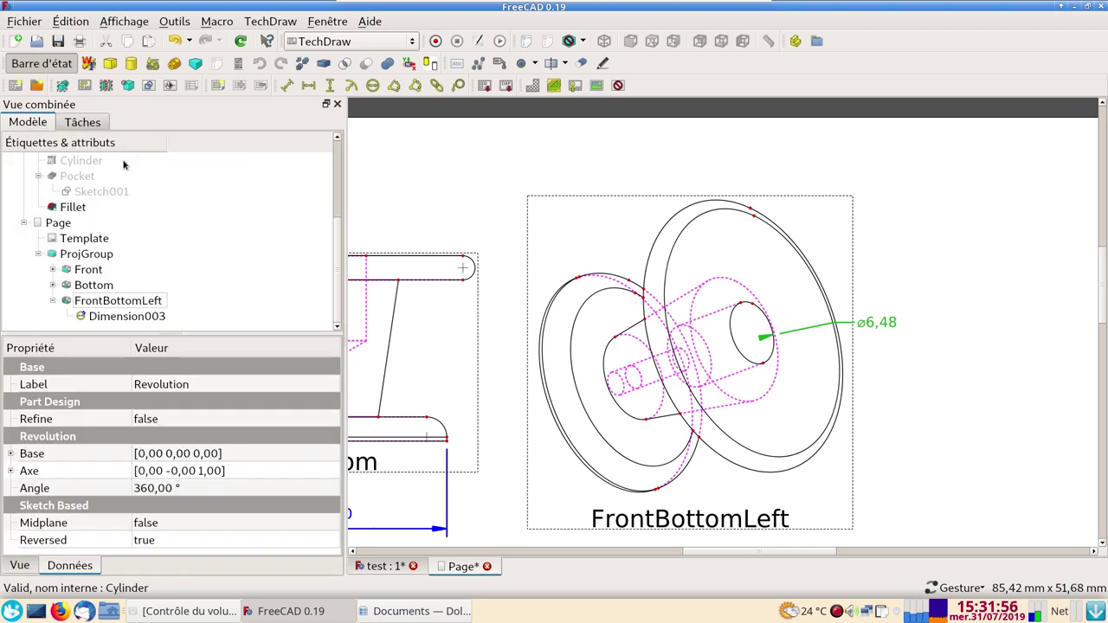
Recompute the page so the isometric hole dimension reads ⌀8,00, then check the Front view's dimensions
click(241, 41)
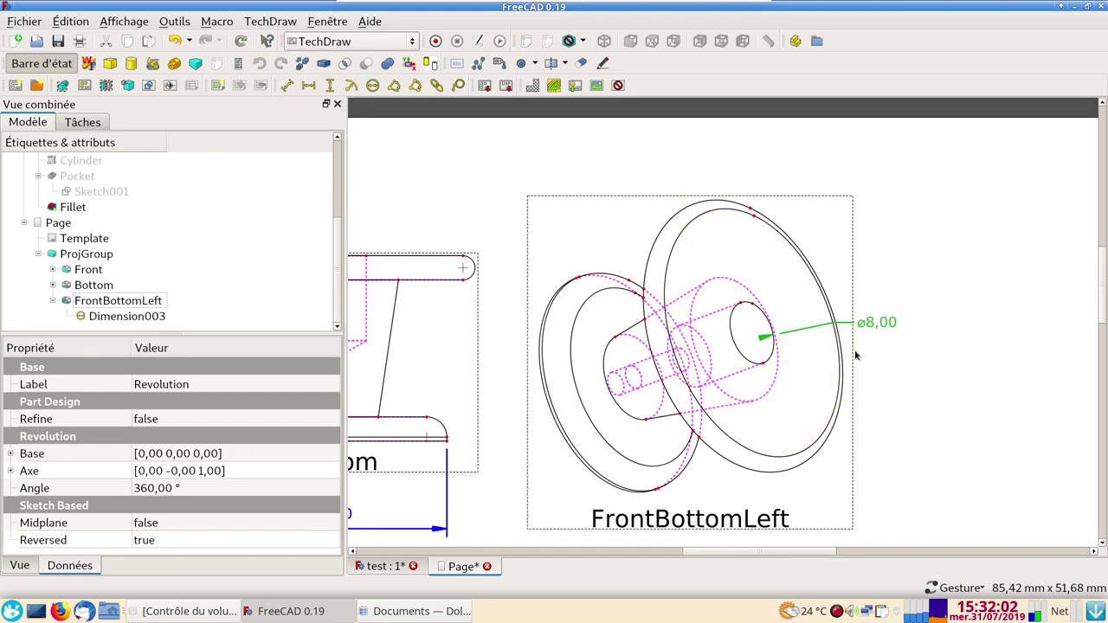
scroll(939, 382, down, 2)
scroll(939, 383, down, 1)
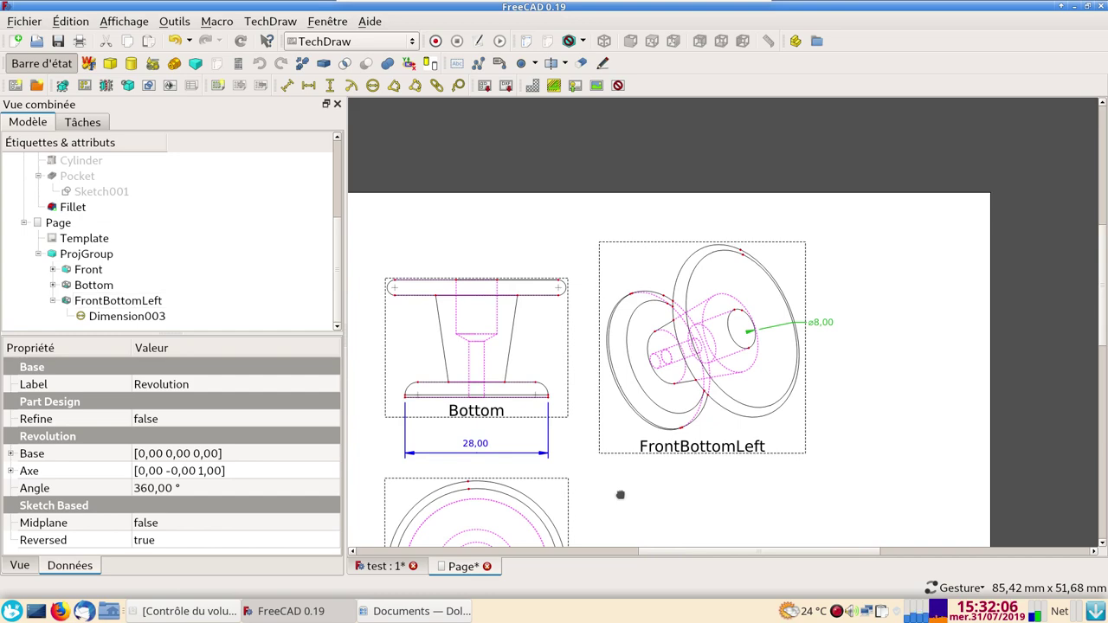
middle_drag(620, 498, 656, 388)
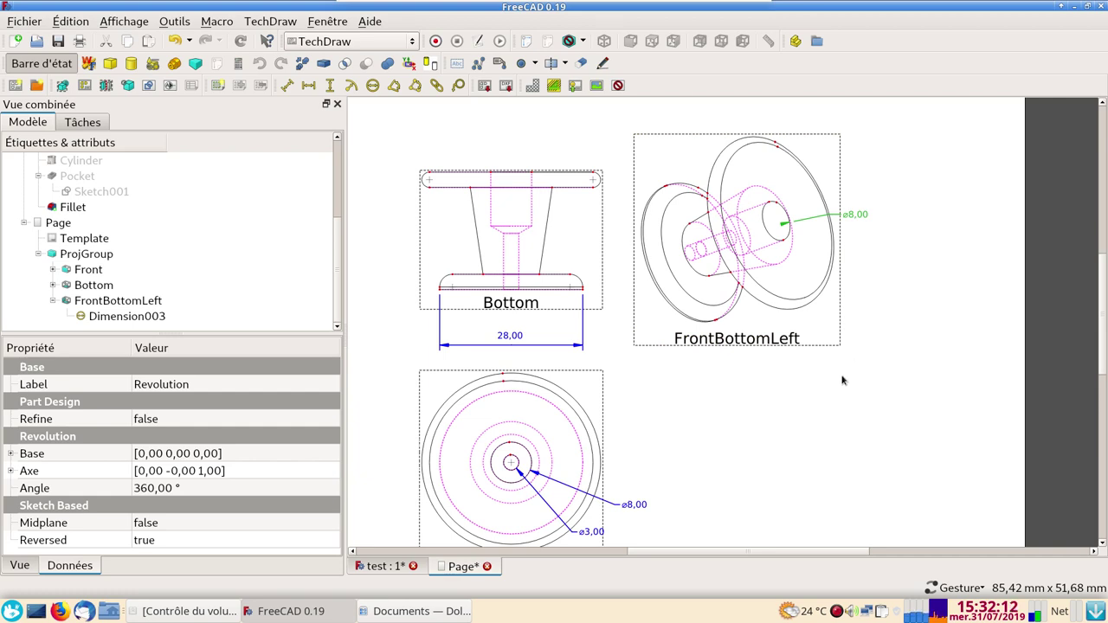
click(365, 565)
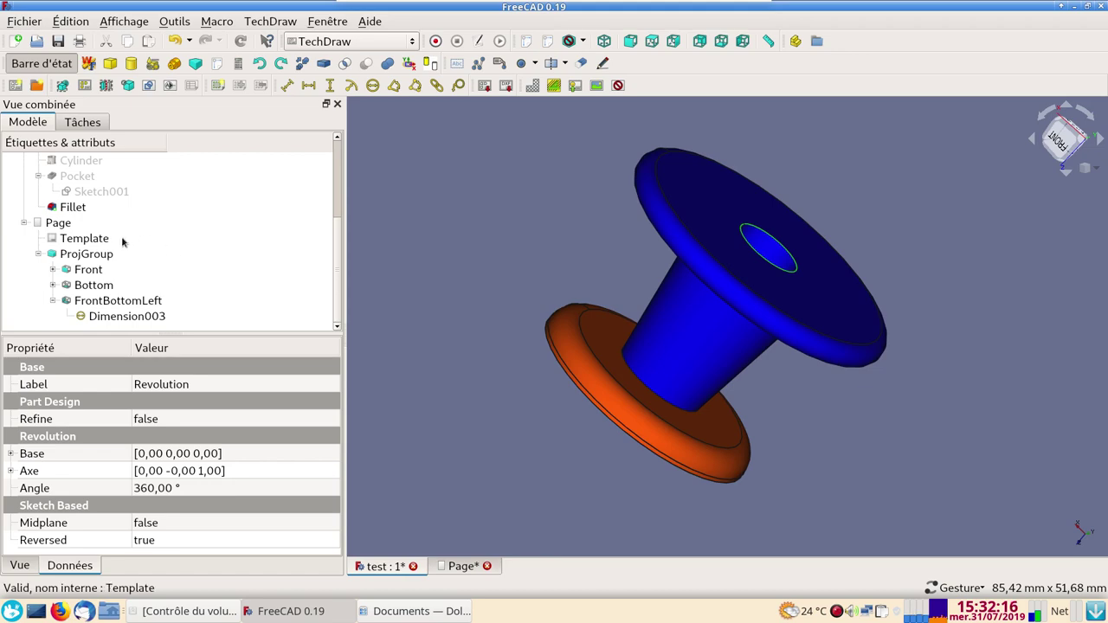
In the Revolution profile sketch, change the 4 mm offset constraint to 3.5 and close the sketch
scroll(130, 242, up, 2)
scroll(143, 243, up, 1)
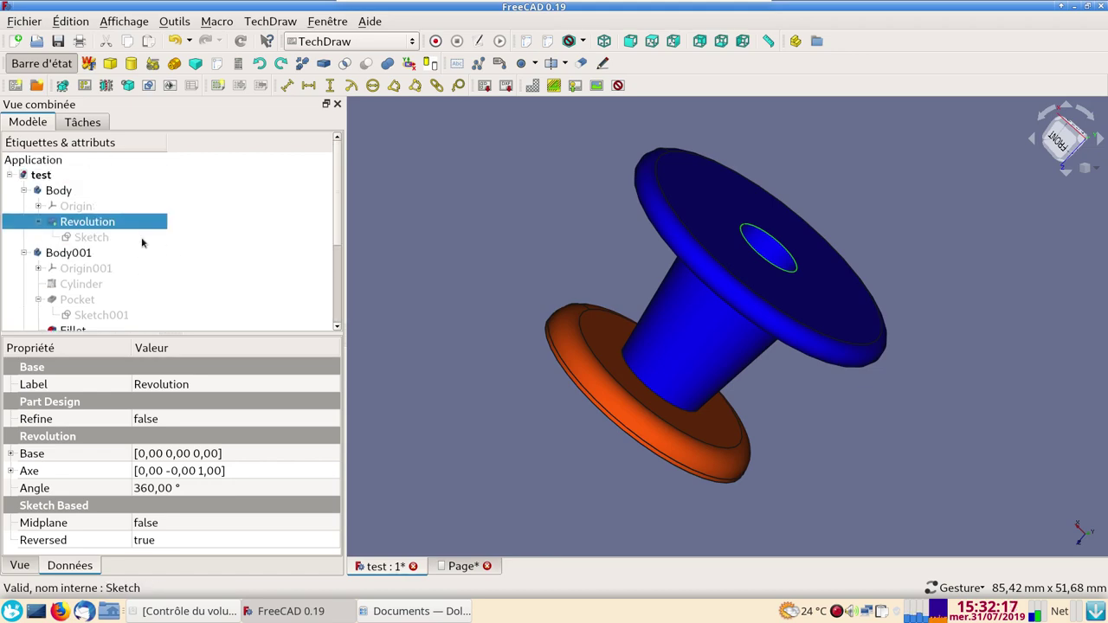
click(96, 240)
double_click(96, 239)
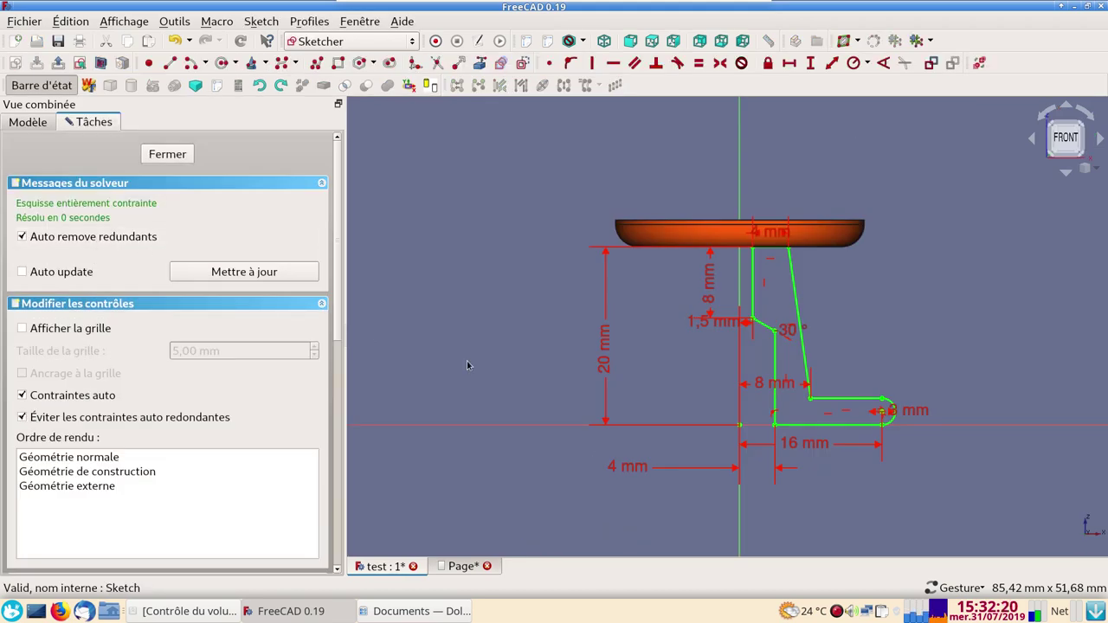
click(627, 466)
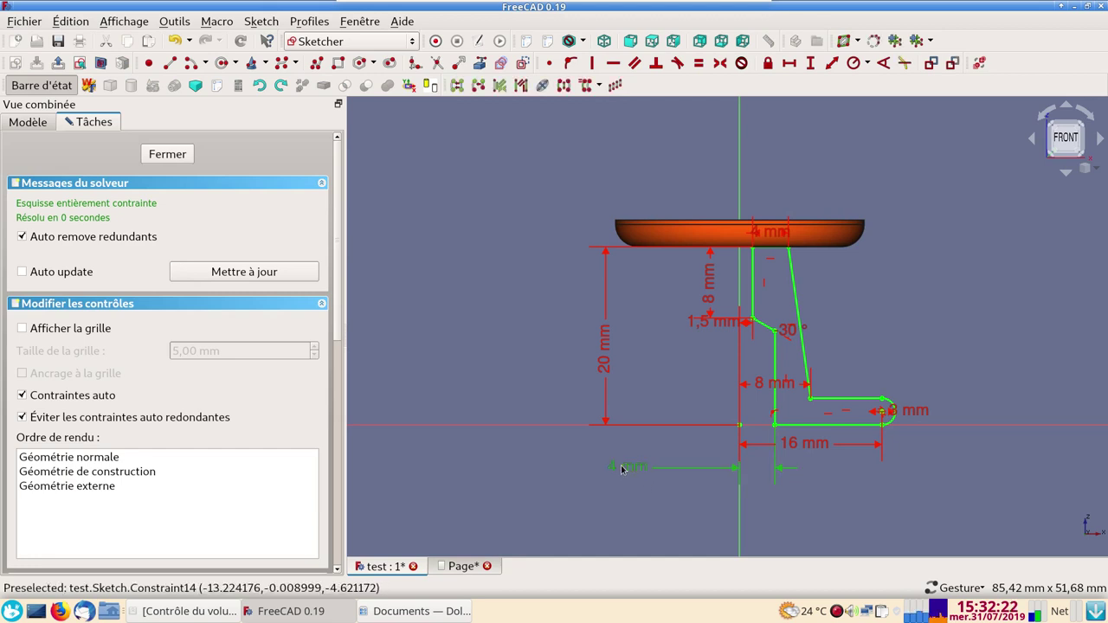
key(3)
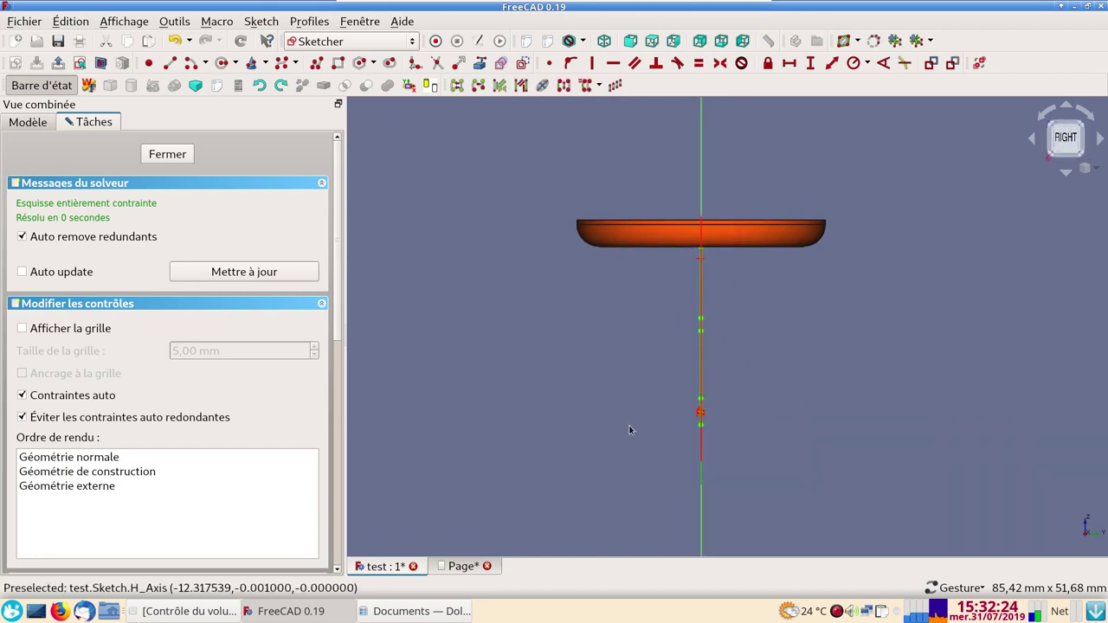
key(1)
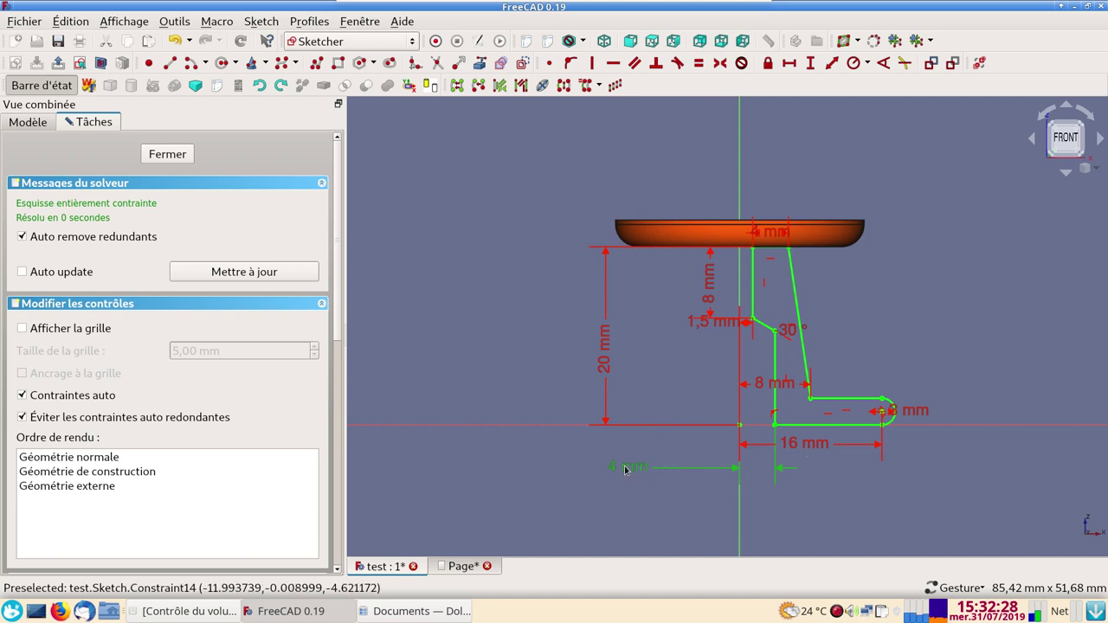
double_click(625, 469)
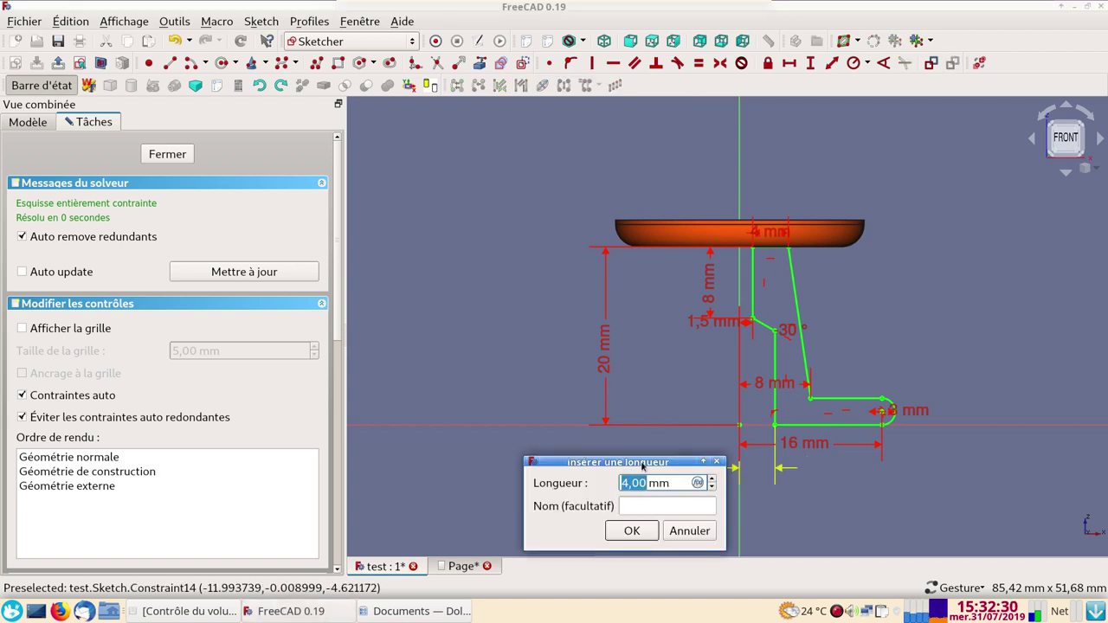
text(3.5)
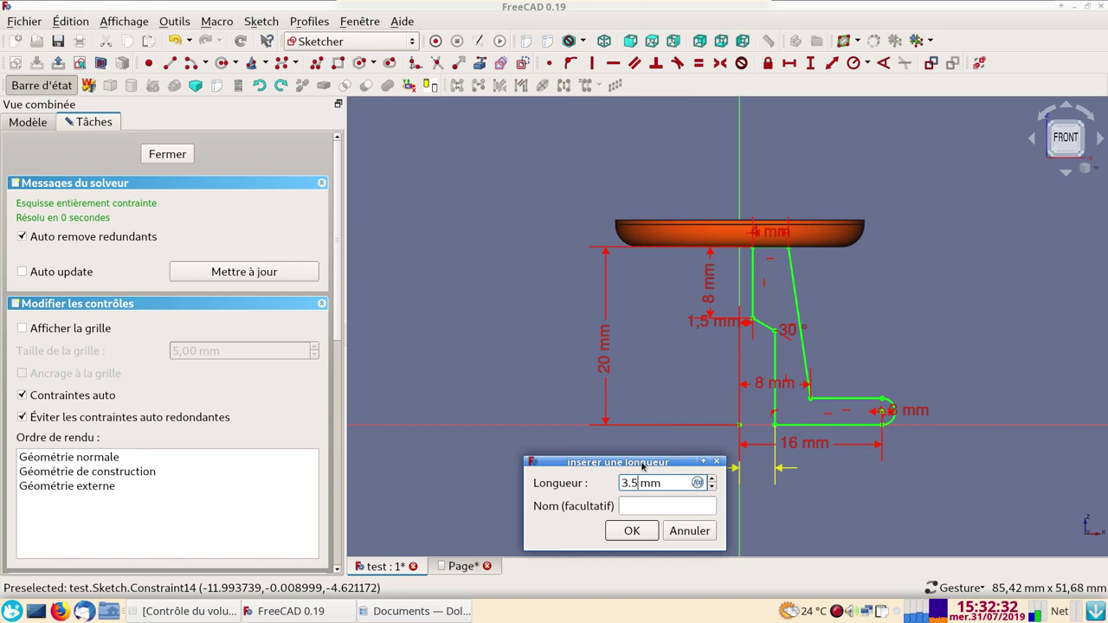
key(Return)
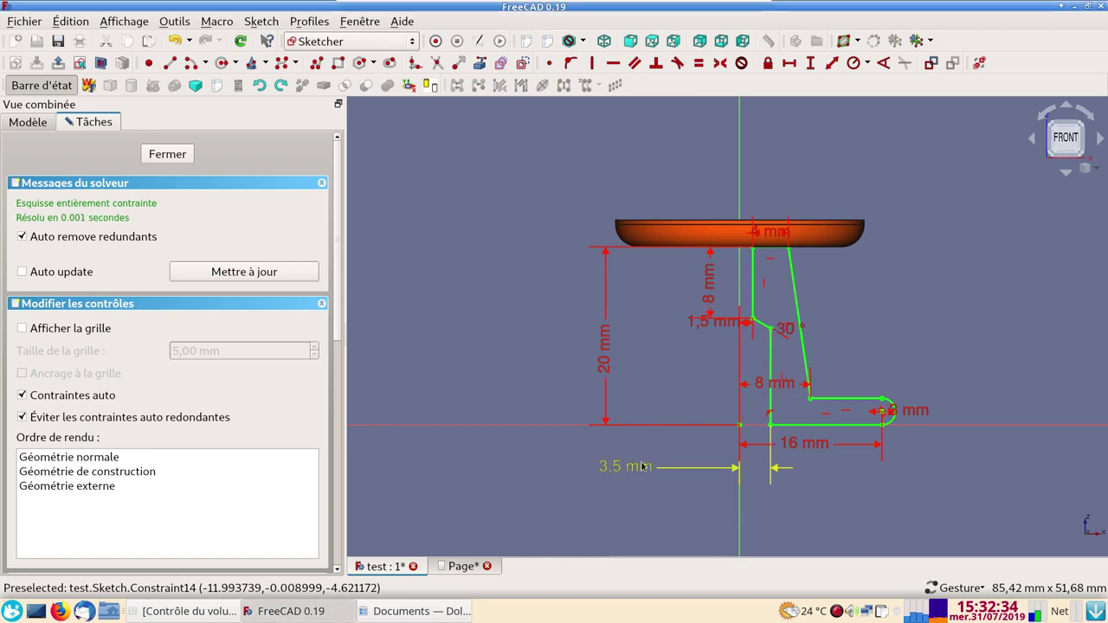
click(167, 154)
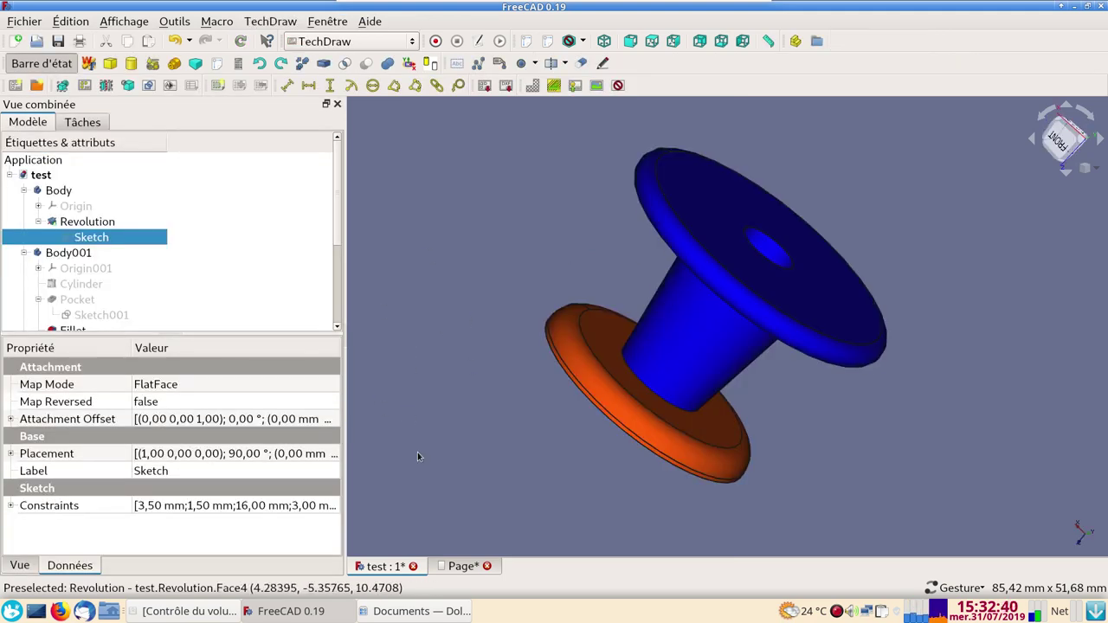
Back on the drawing page, select the Front view, whose hole now reads ⌀7,00
click(453, 567)
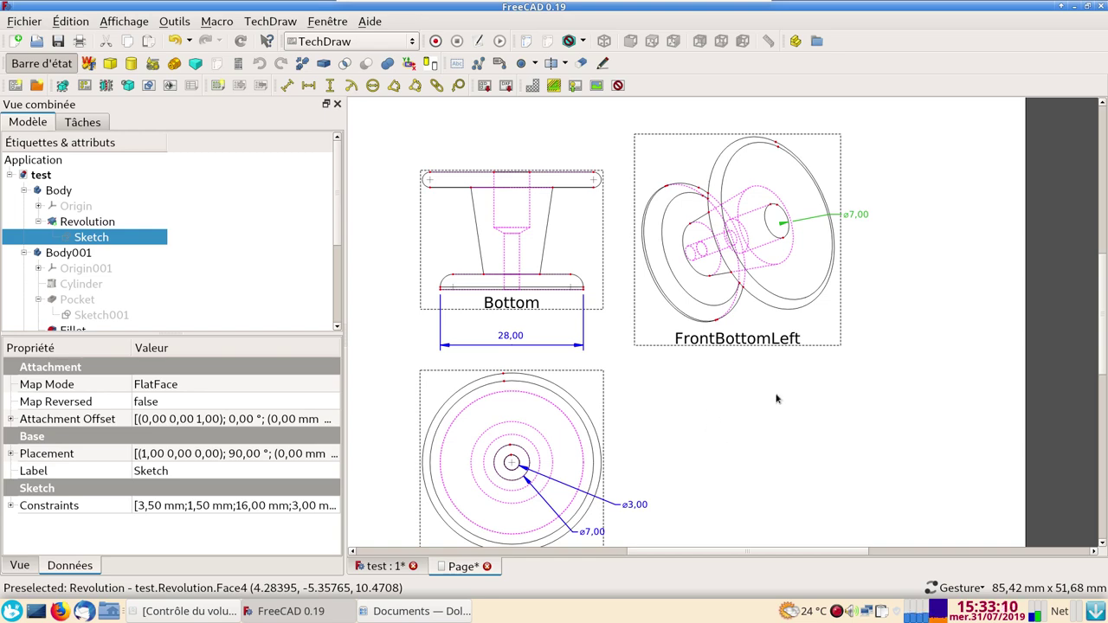
middle_drag(830, 424, 874, 335)
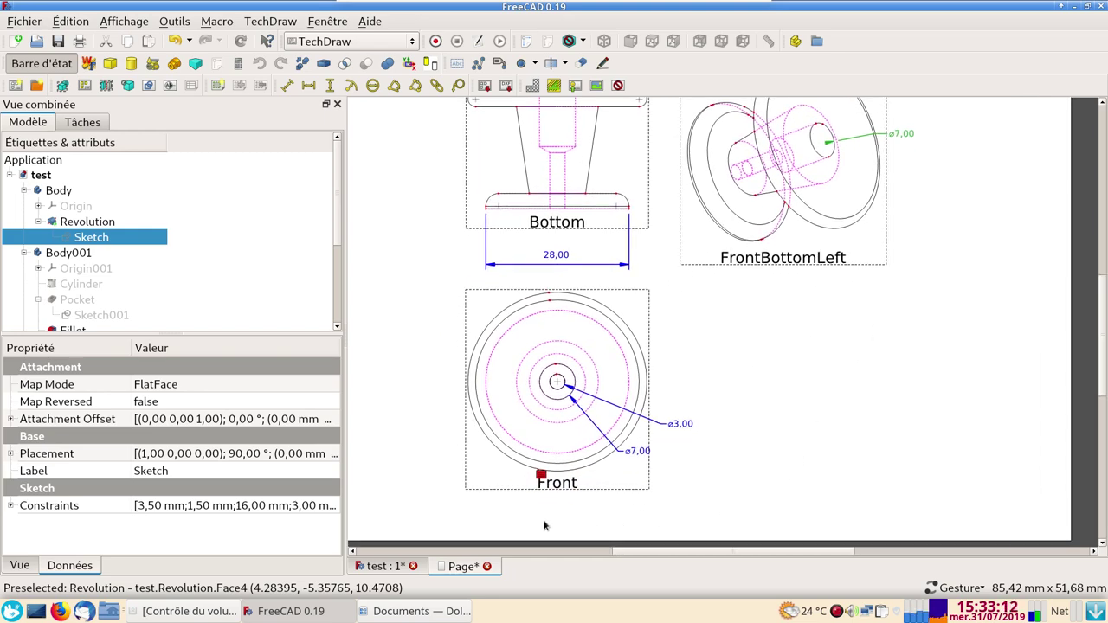
click(551, 485)
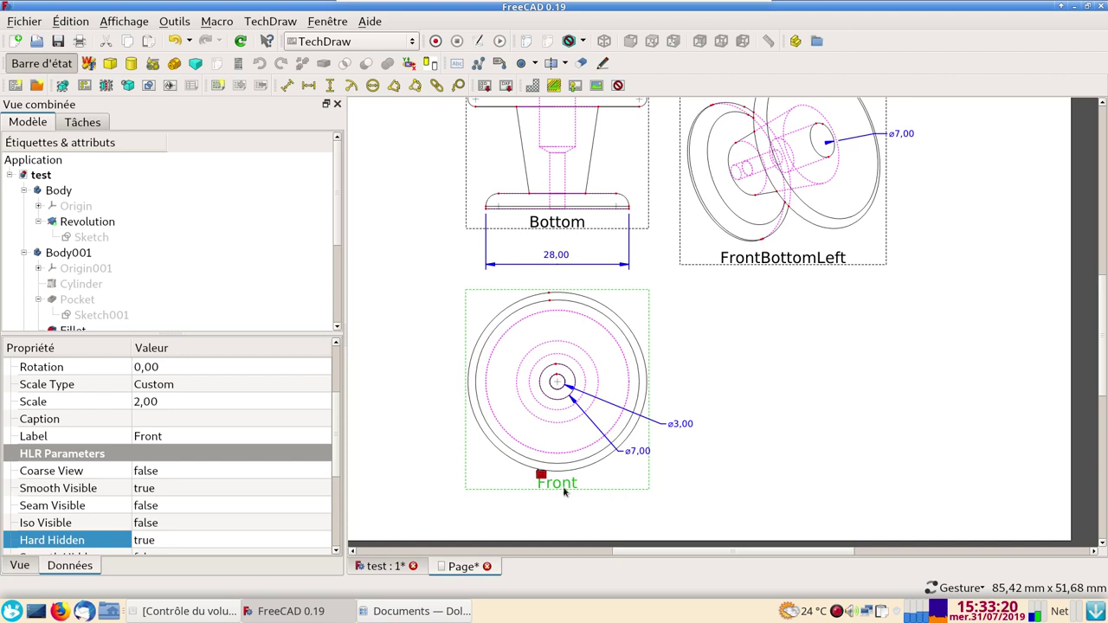
Create Section A-A from the Front view with the reset cut direction, placed at the lower right
click(105, 86)
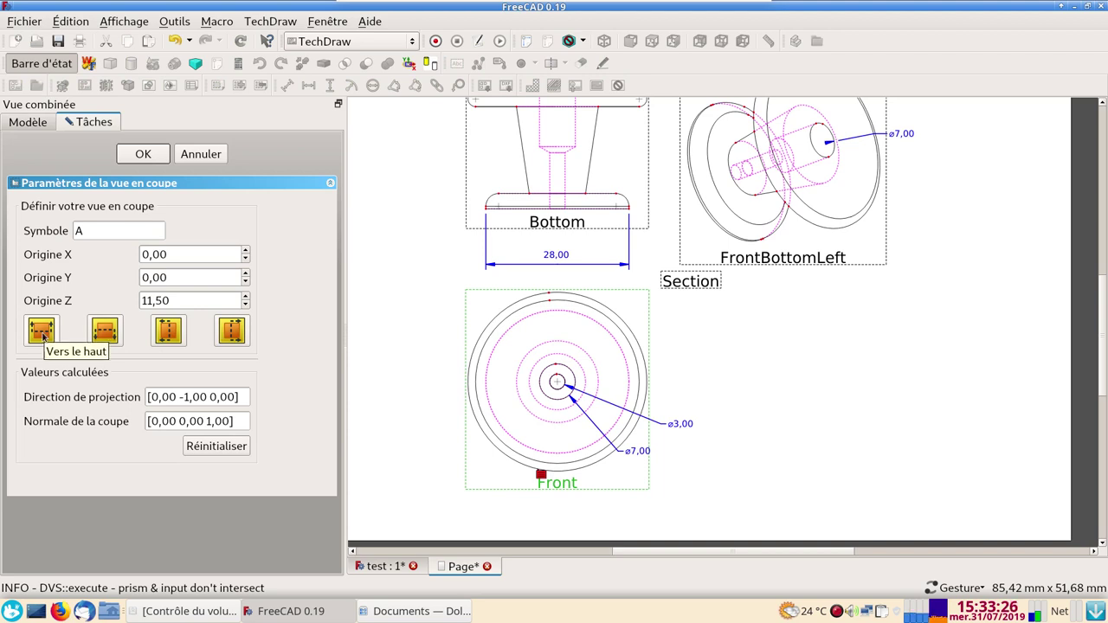
click(42, 332)
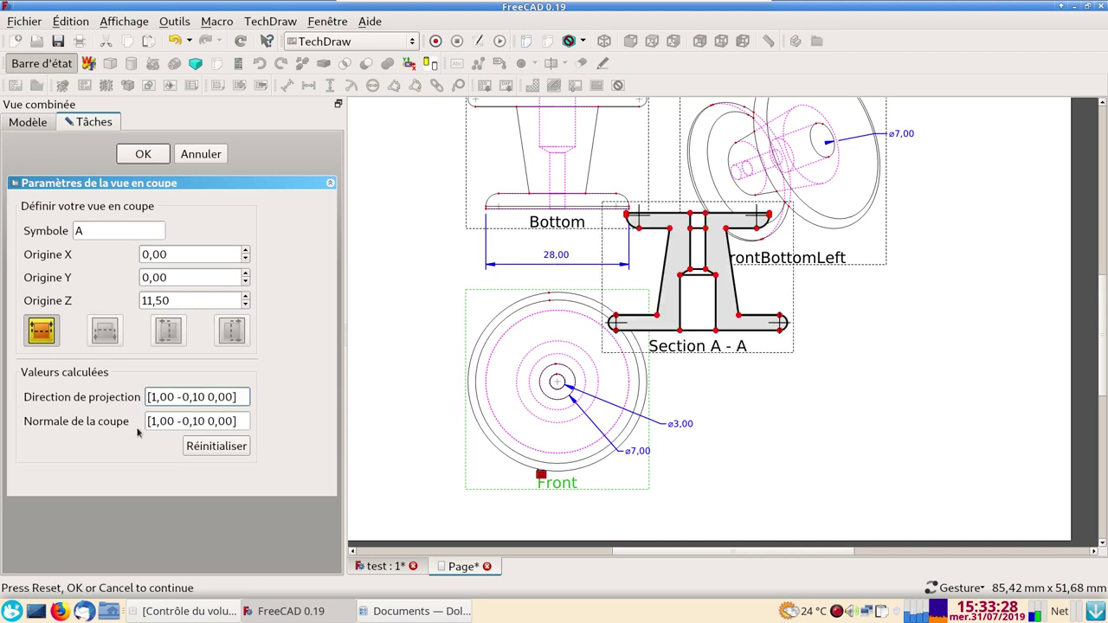
click(201, 449)
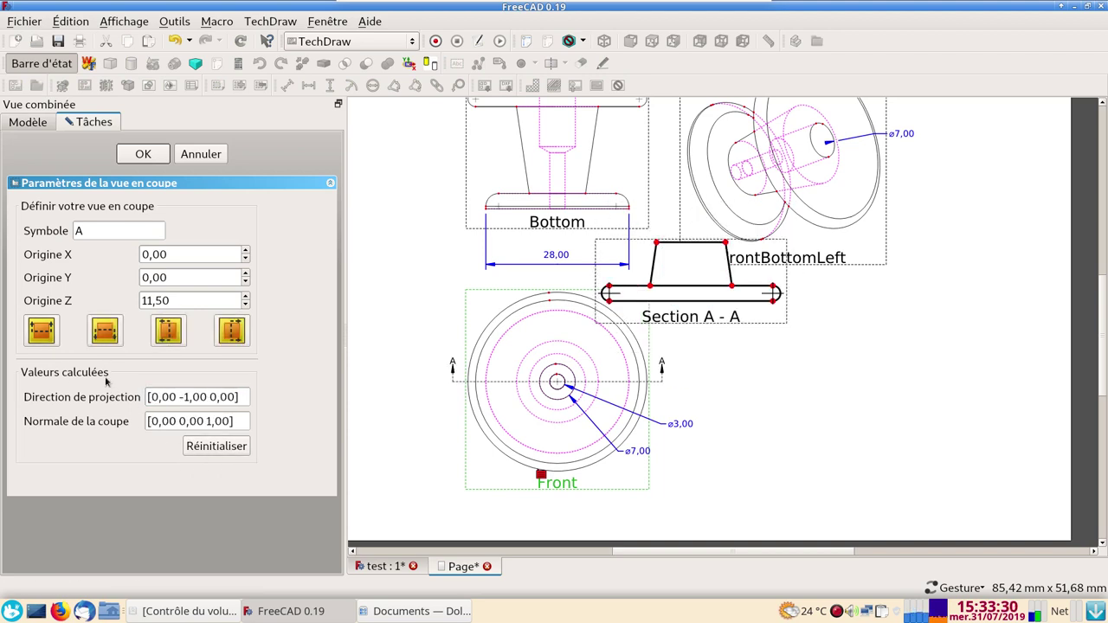
click(101, 336)
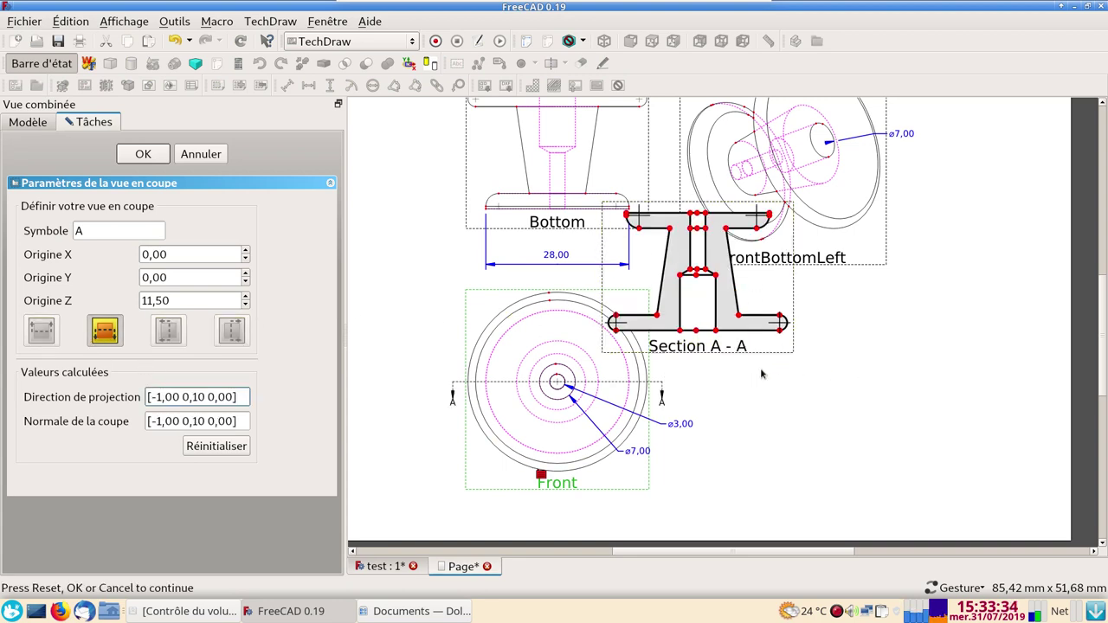
drag(696, 349, 844, 463)
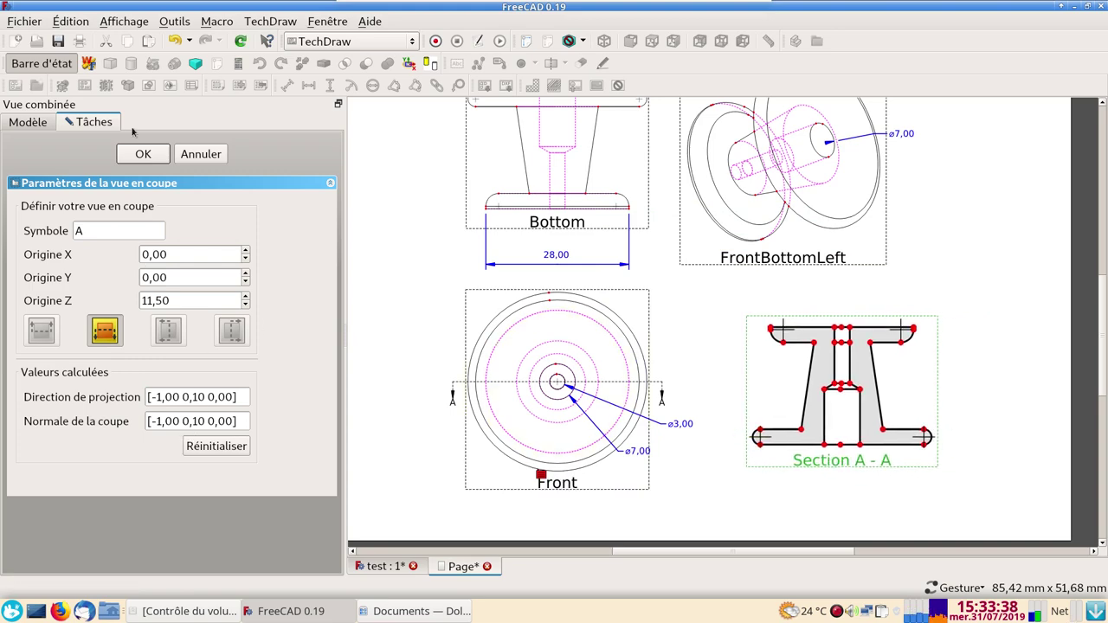
click(141, 154)
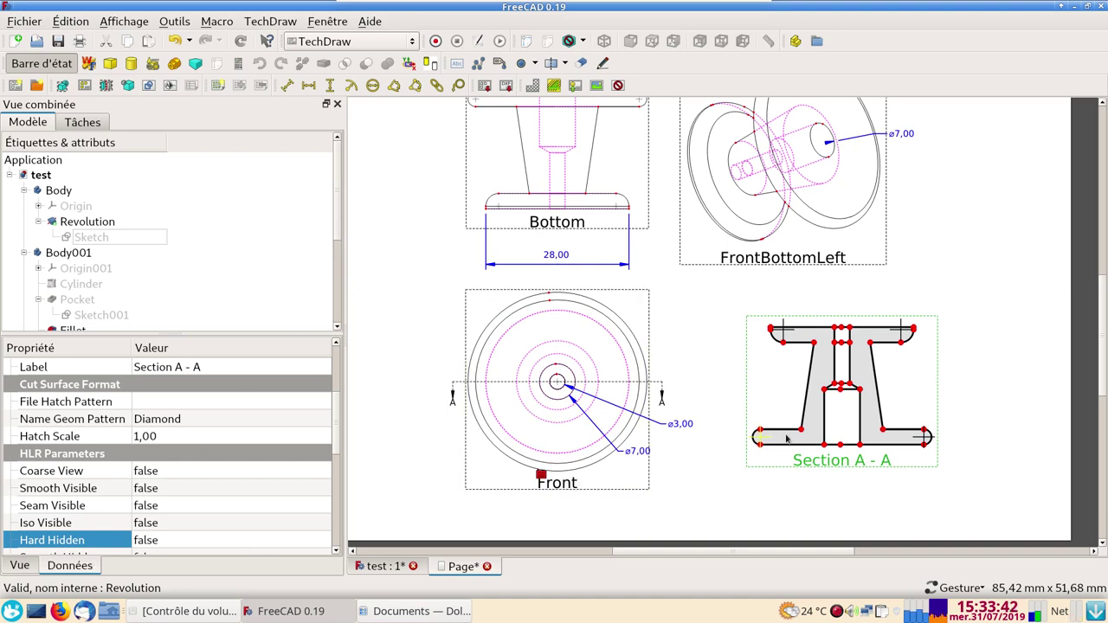
Change Section A-A's Lines > Line Width from 0,70 to 0,2
click(21, 565)
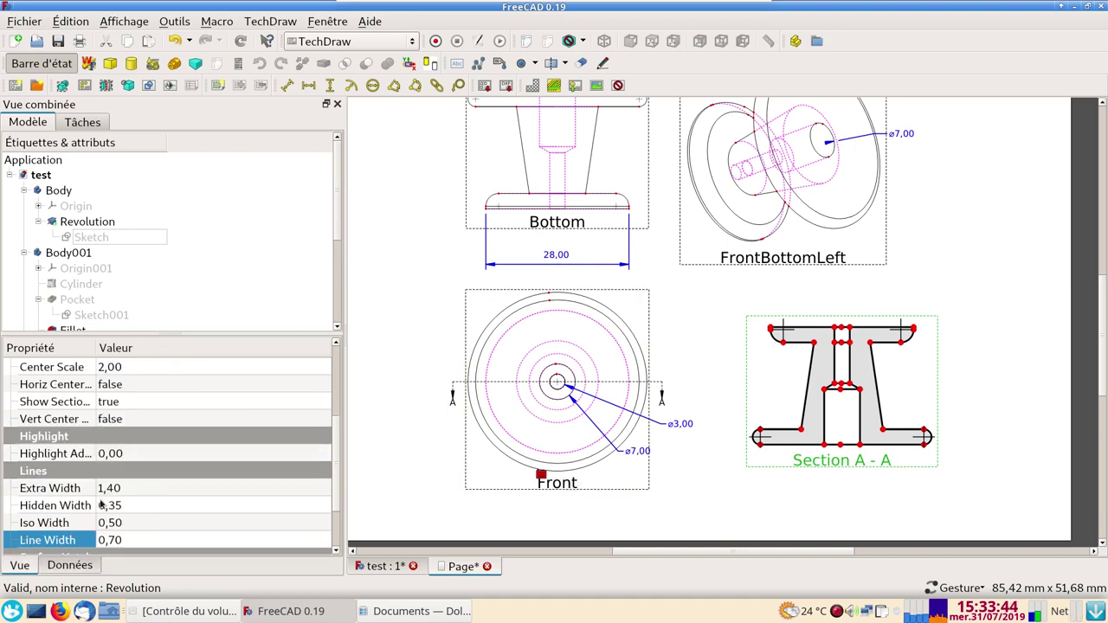
scroll(101, 504, down, 1)
click(127, 523)
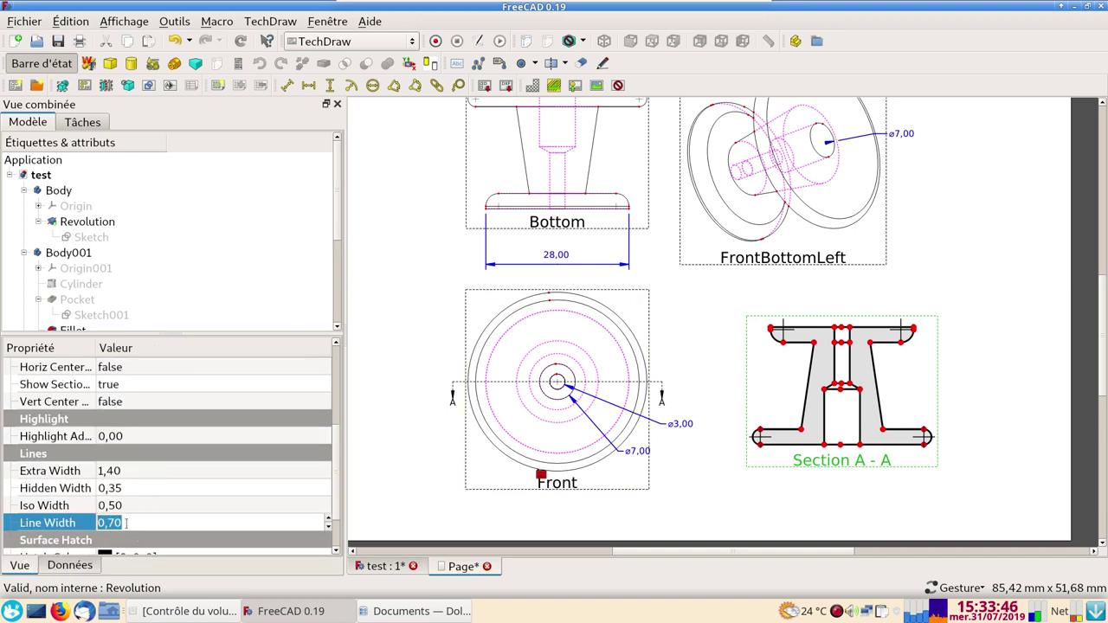
text(0,)
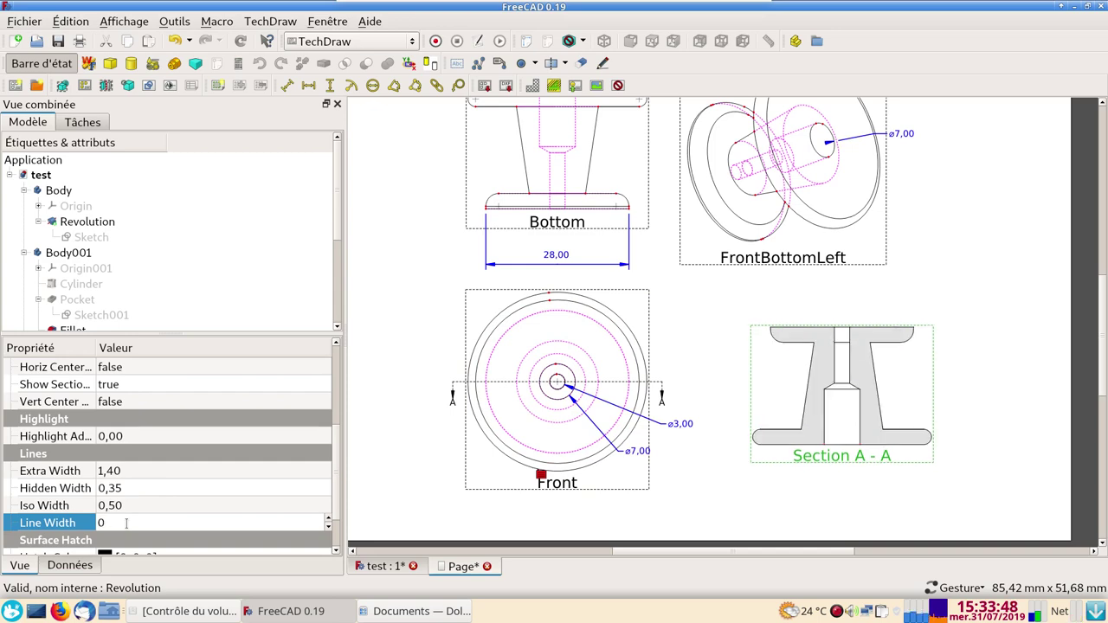
text(2)
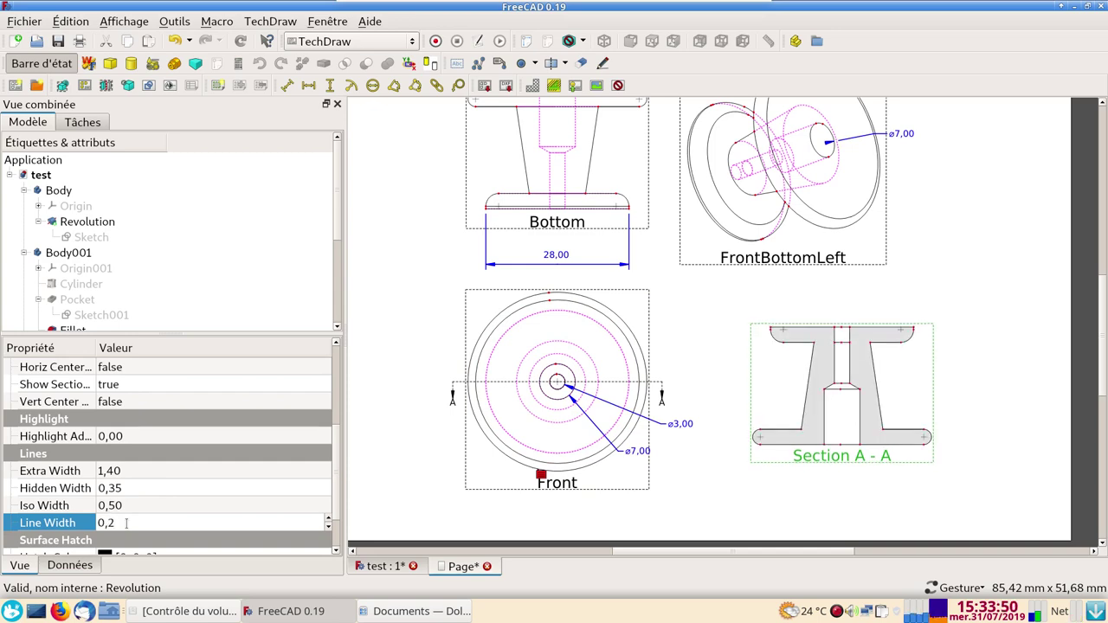
scroll(632, 397, up, 1)
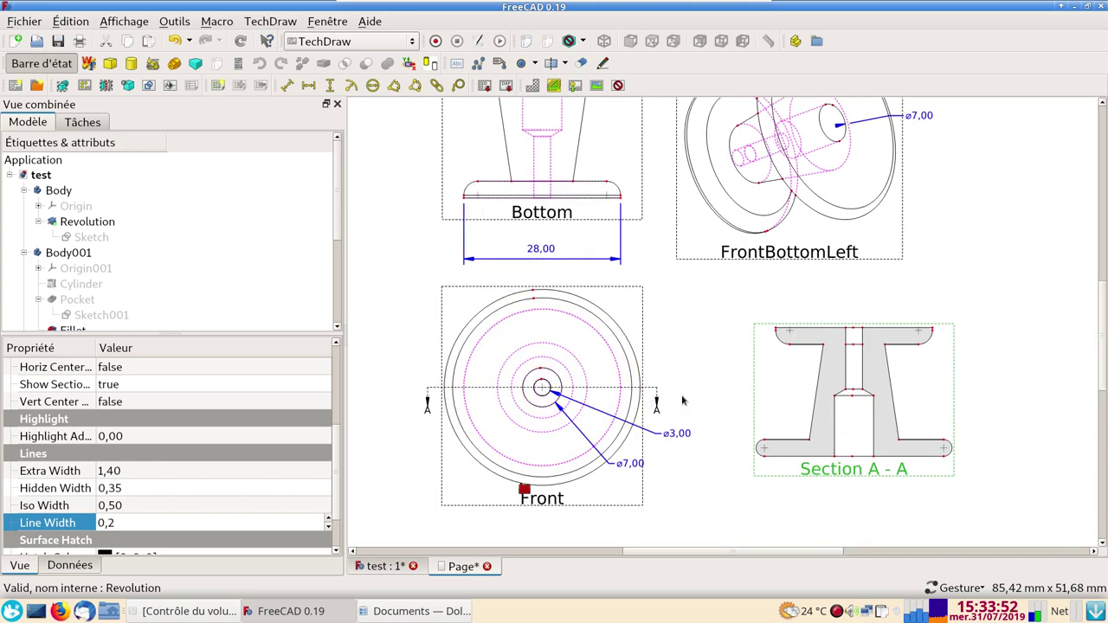
click(835, 397)
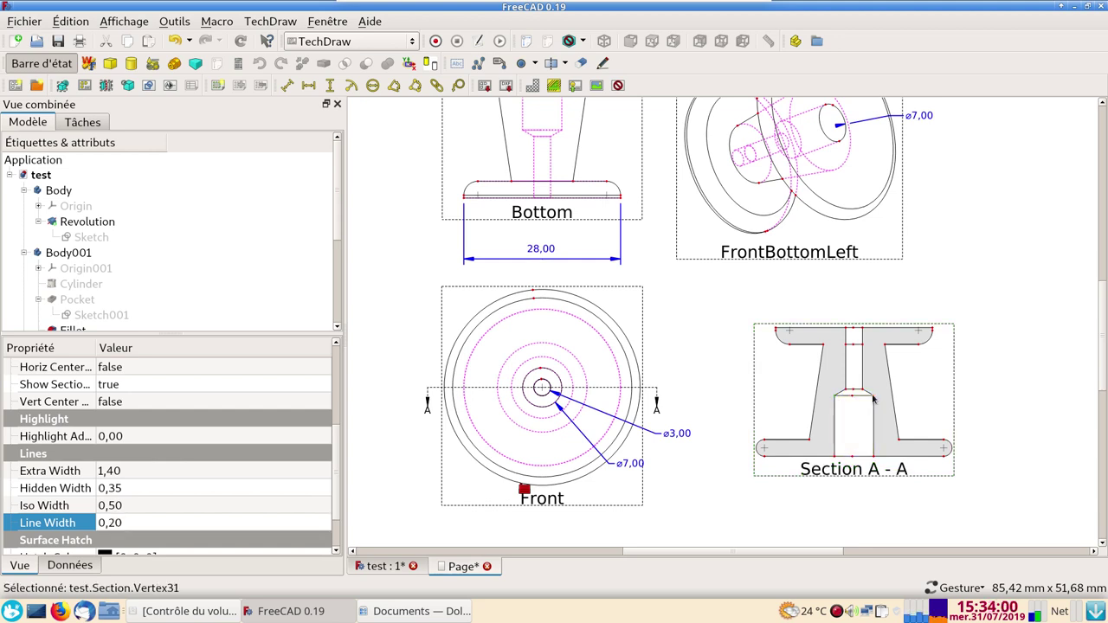
Add a 7,00 bore width and a 23,00 overall height dimension to Section A-A, height placed left
click(308, 87)
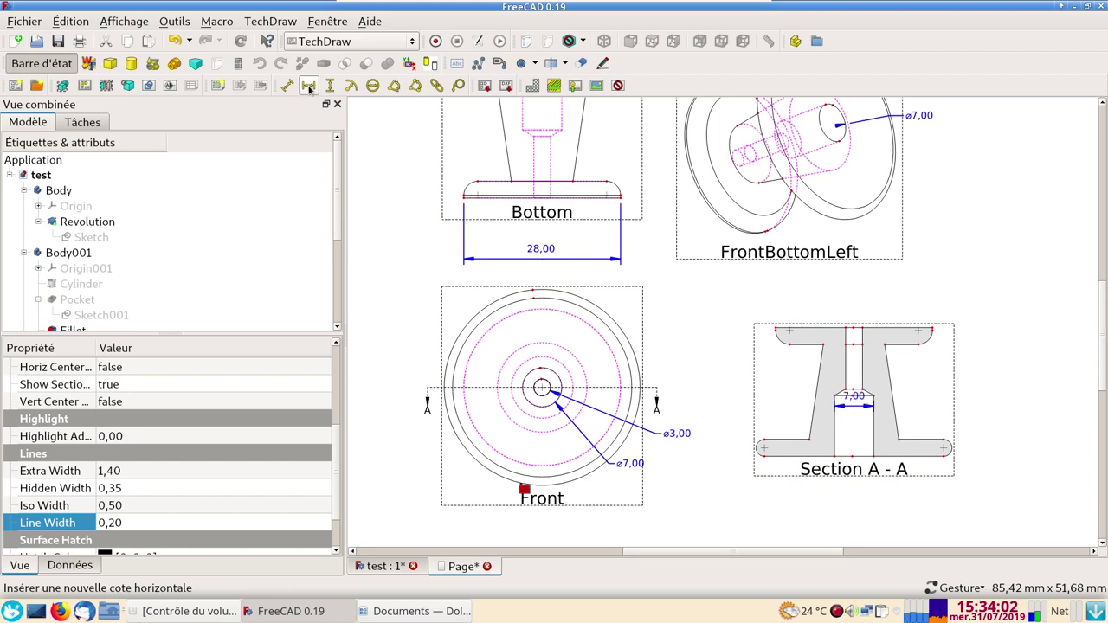
click(855, 403)
drag(855, 402, 855, 426)
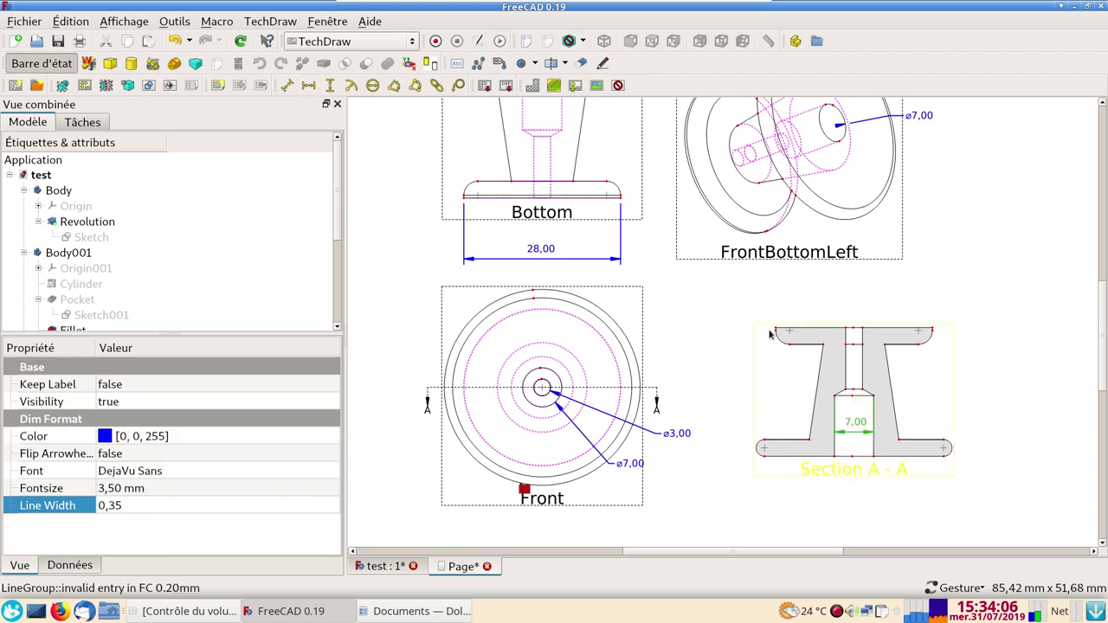
click(804, 457)
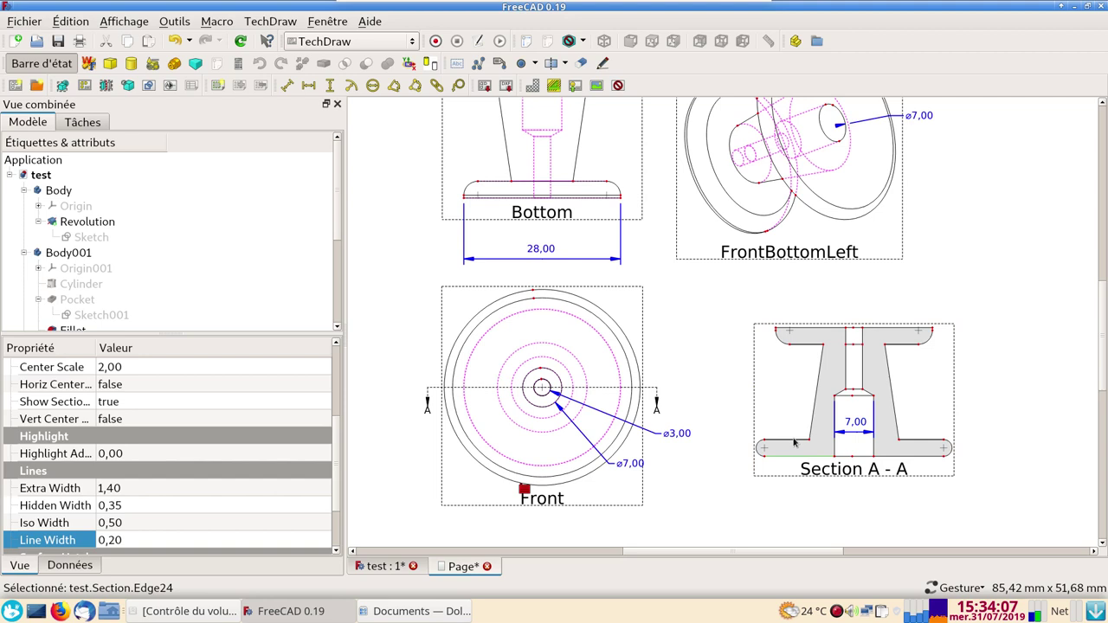
ctrl+click(803, 331)
click(329, 85)
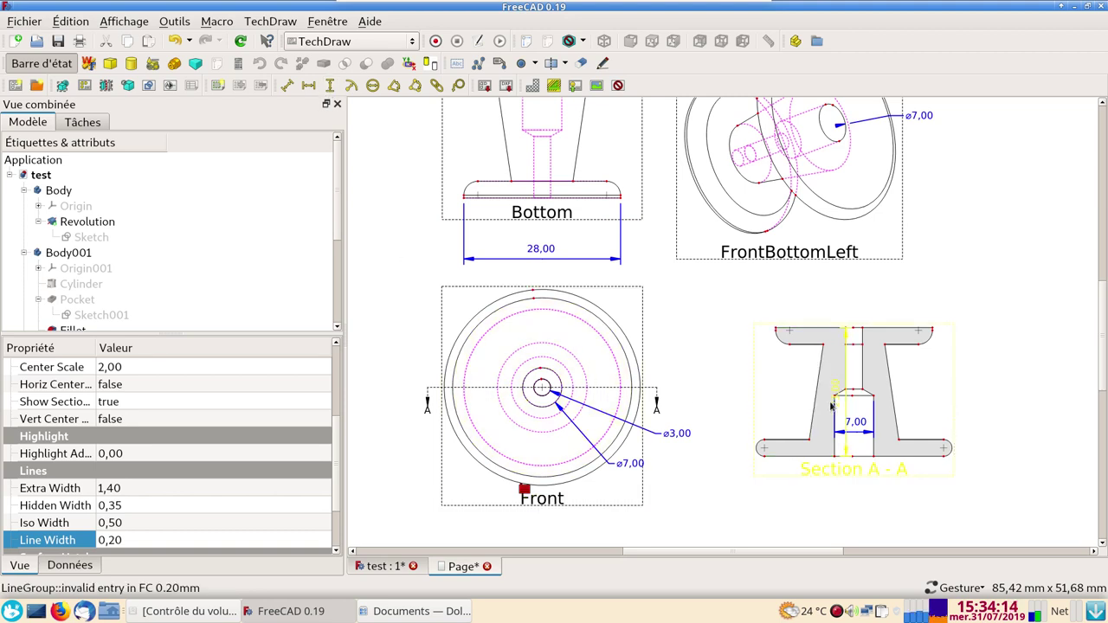
mouse_move(833, 403)
mouse_down()
mouse_move(732, 416)
mouse_move(722, 407)
mouse_up()
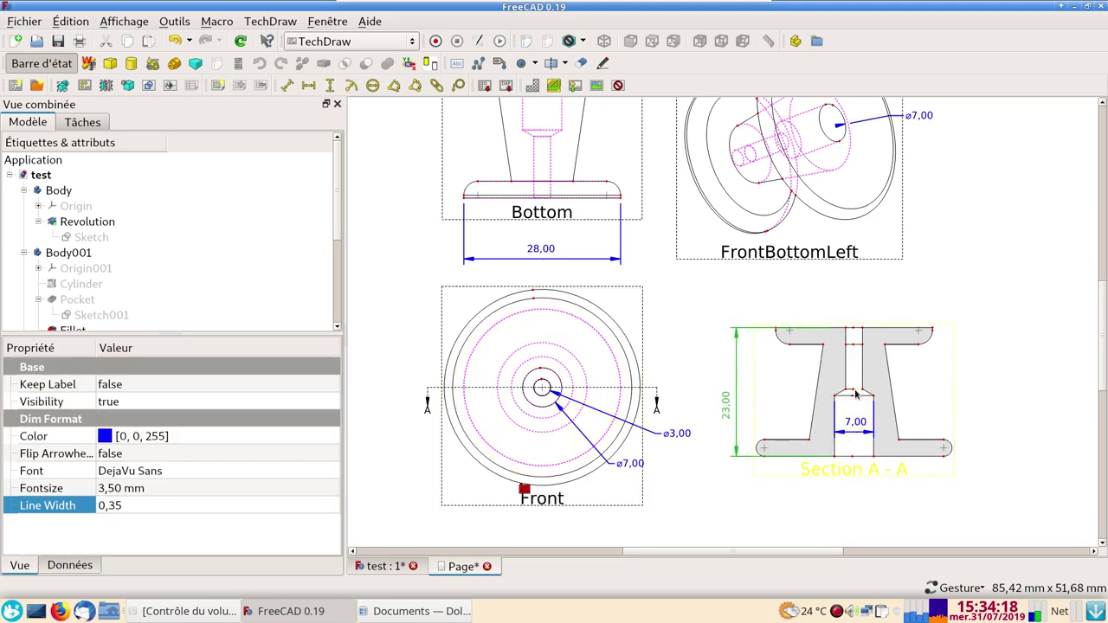
Add an 11,00 vertical dimension placed to the right of Section A-A
click(860, 394)
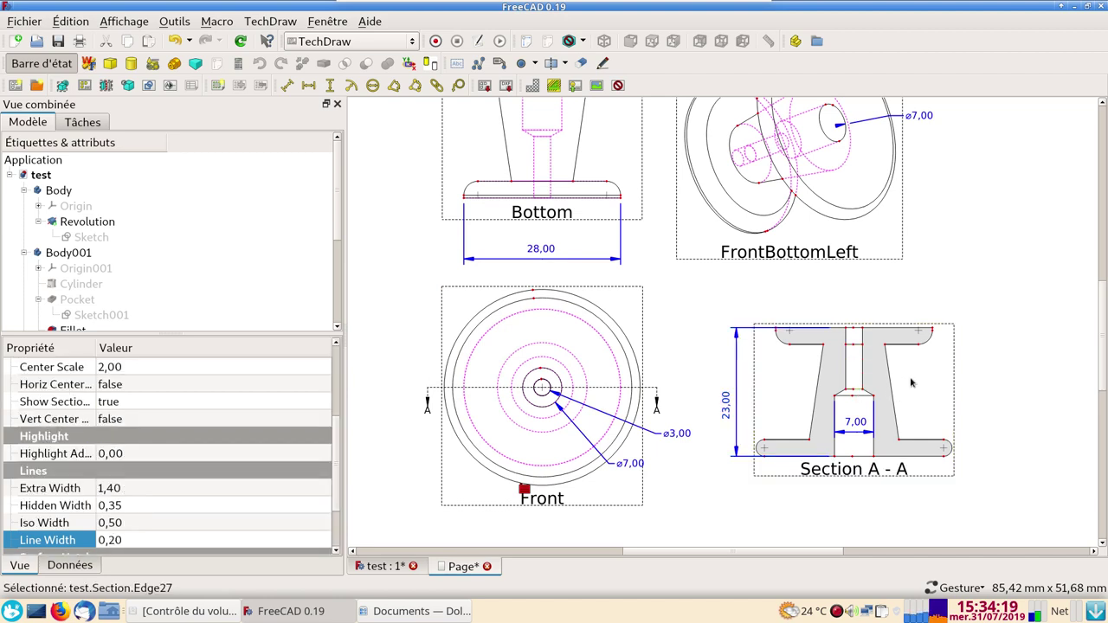
click(901, 329)
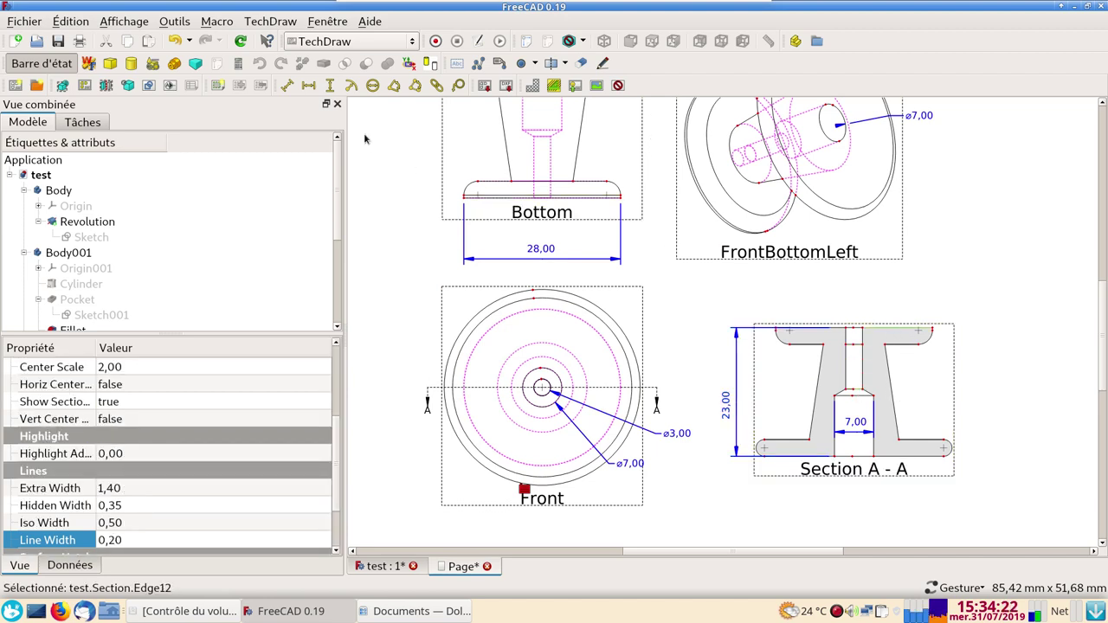
click(329, 81)
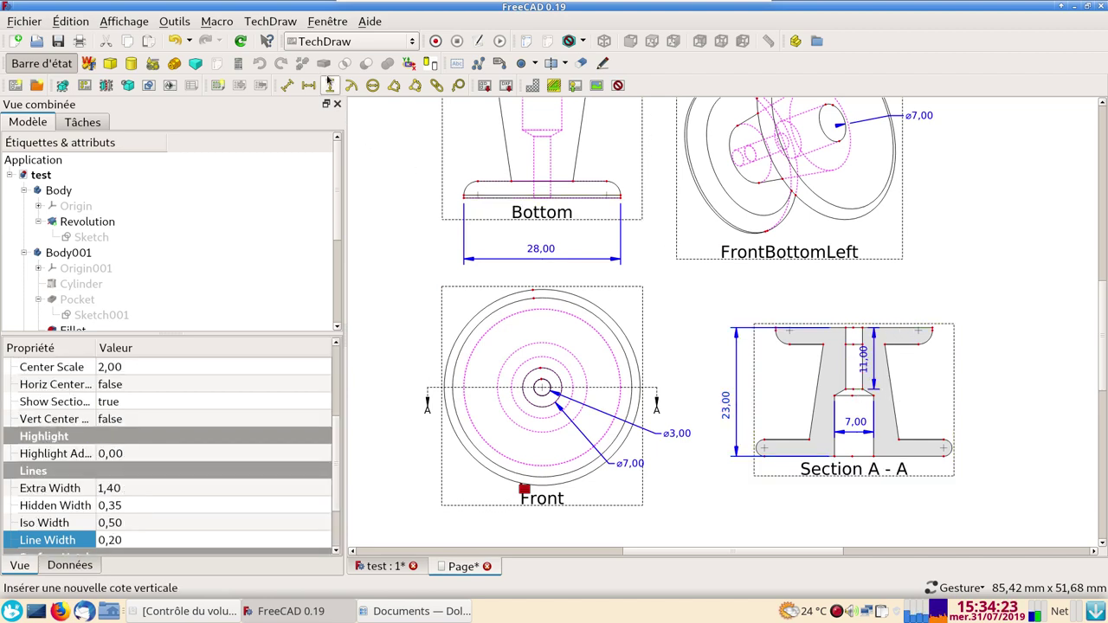
click(862, 370)
drag(862, 370, 987, 376)
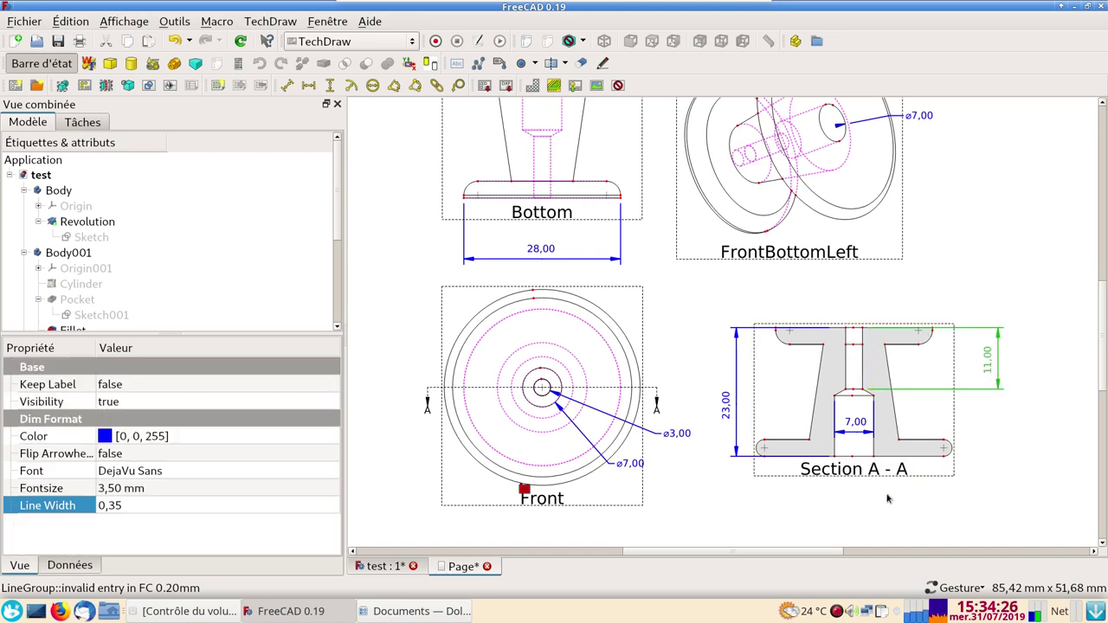
scroll(675, 502, down, 1)
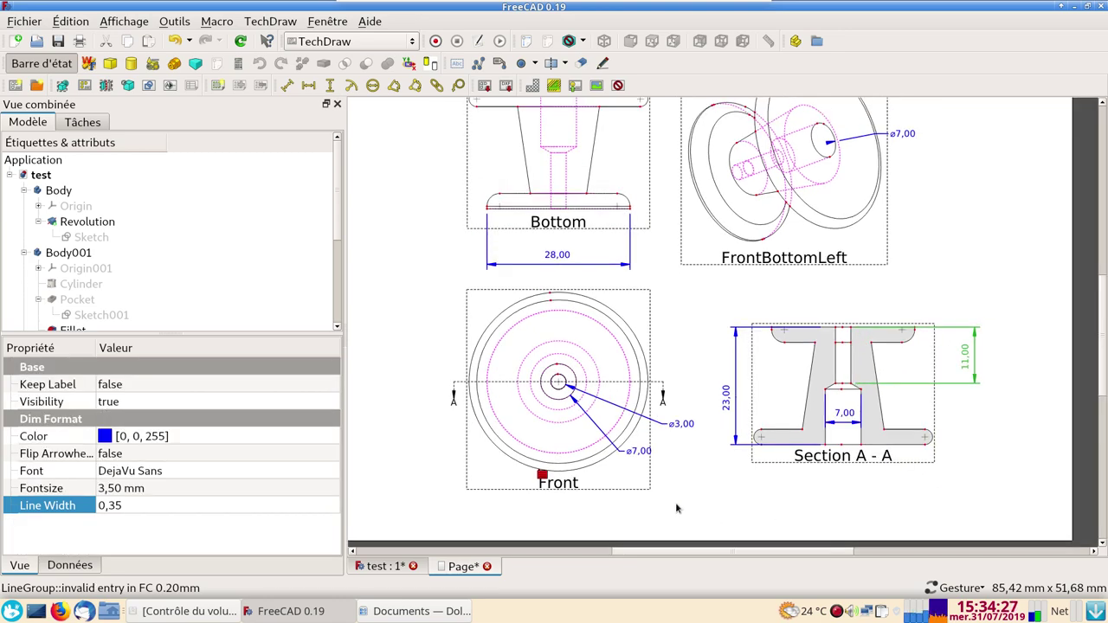
Pan and zoom out to show the full A4 sheet with the Front, Bottom, isometric and section views
right_click(403, 287)
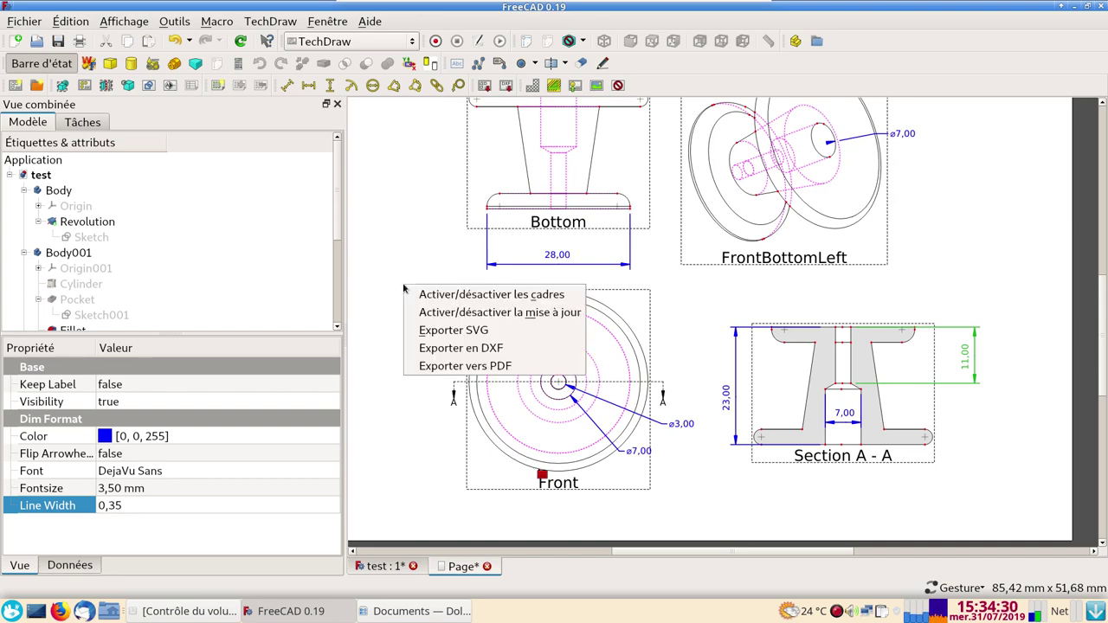
click(381, 225)
middle_drag(381, 225, 415, 287)
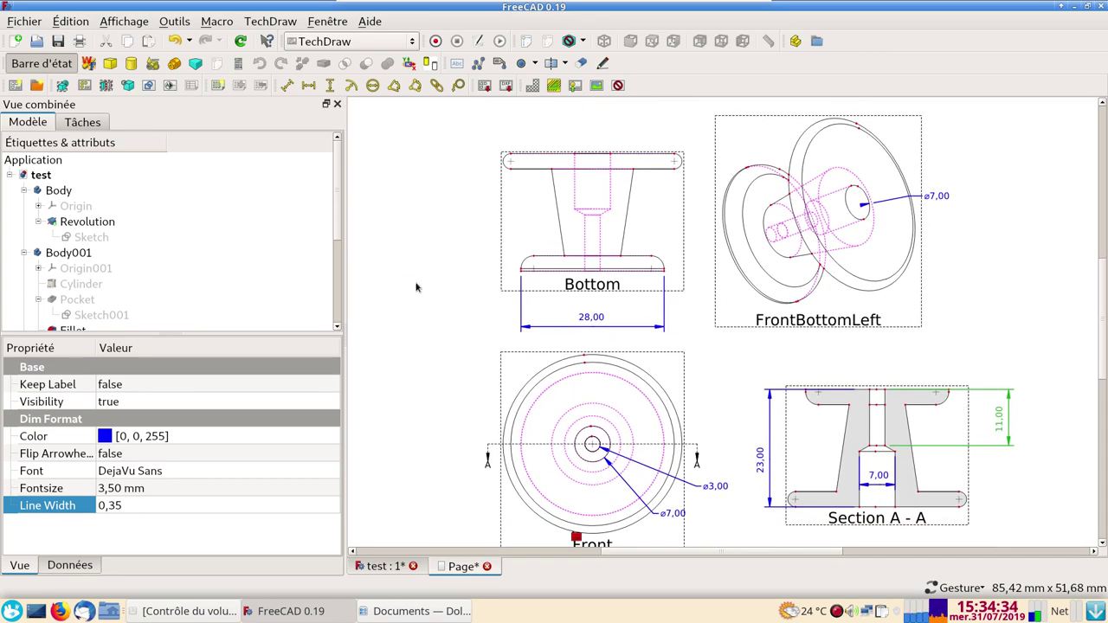
scroll(416, 288, down, 1)
scroll(413, 295, down, 1)
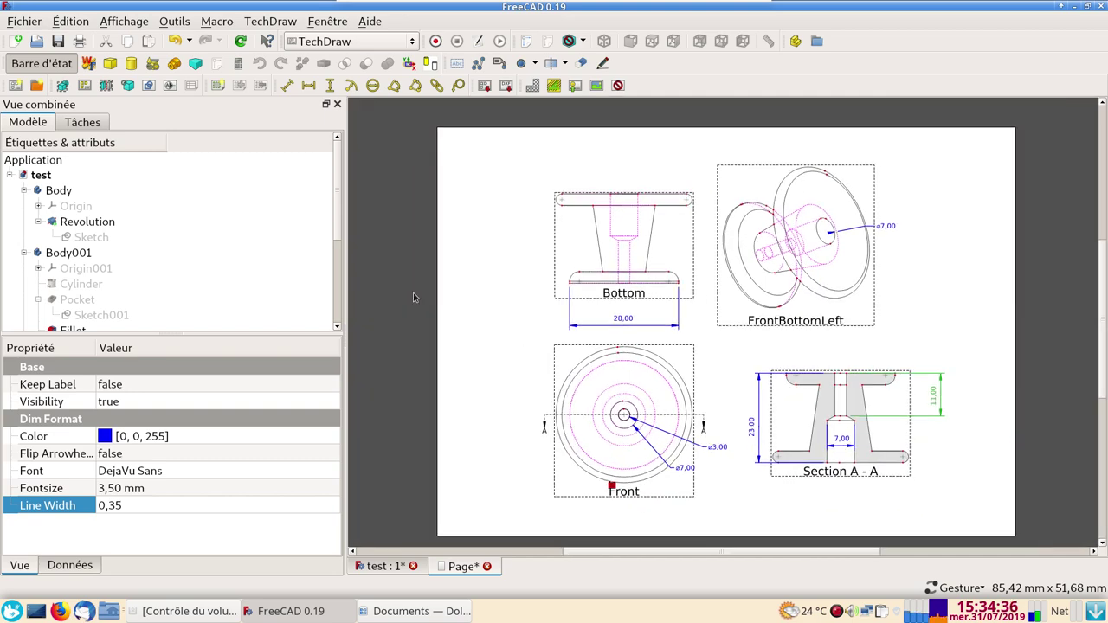